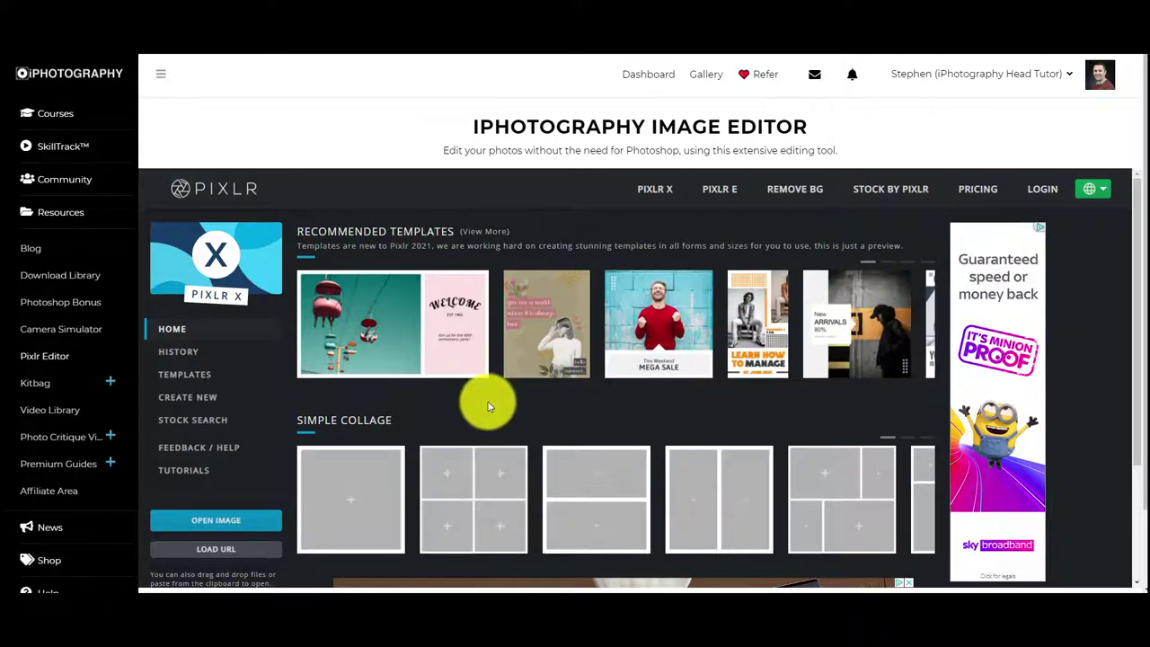
# Page through the Recommended Templates and Simple Collage carousels until the nine-cell grid layout shows
pyautogui.scroll(-1, 486, 401)
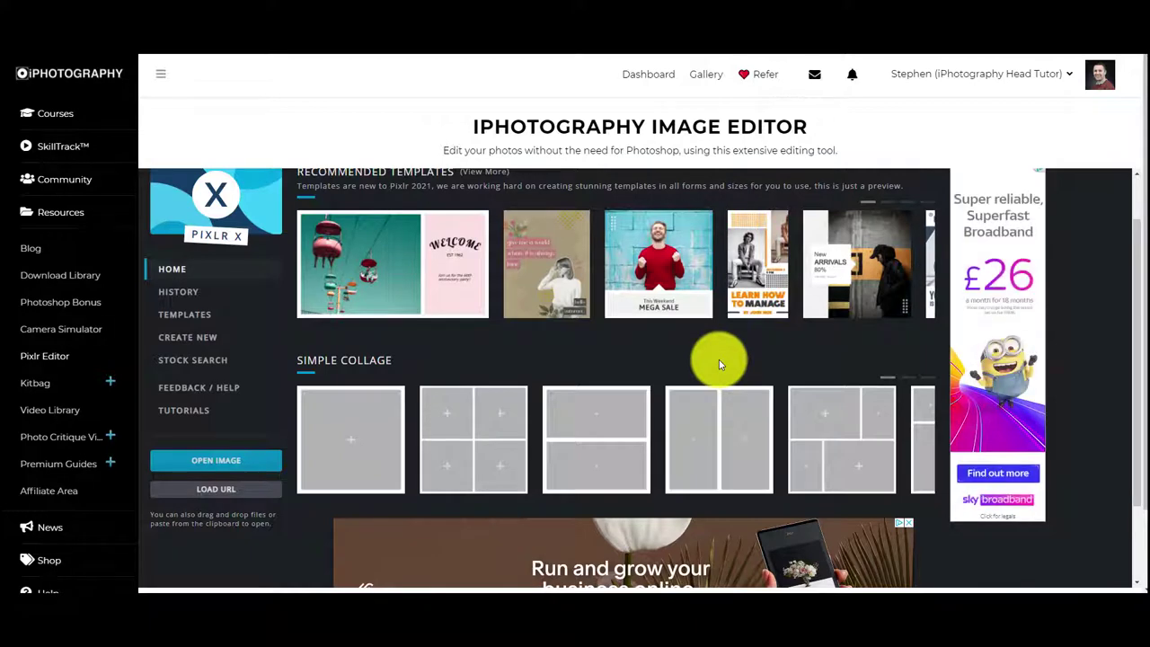
pyautogui.scroll(1, 359, 270)
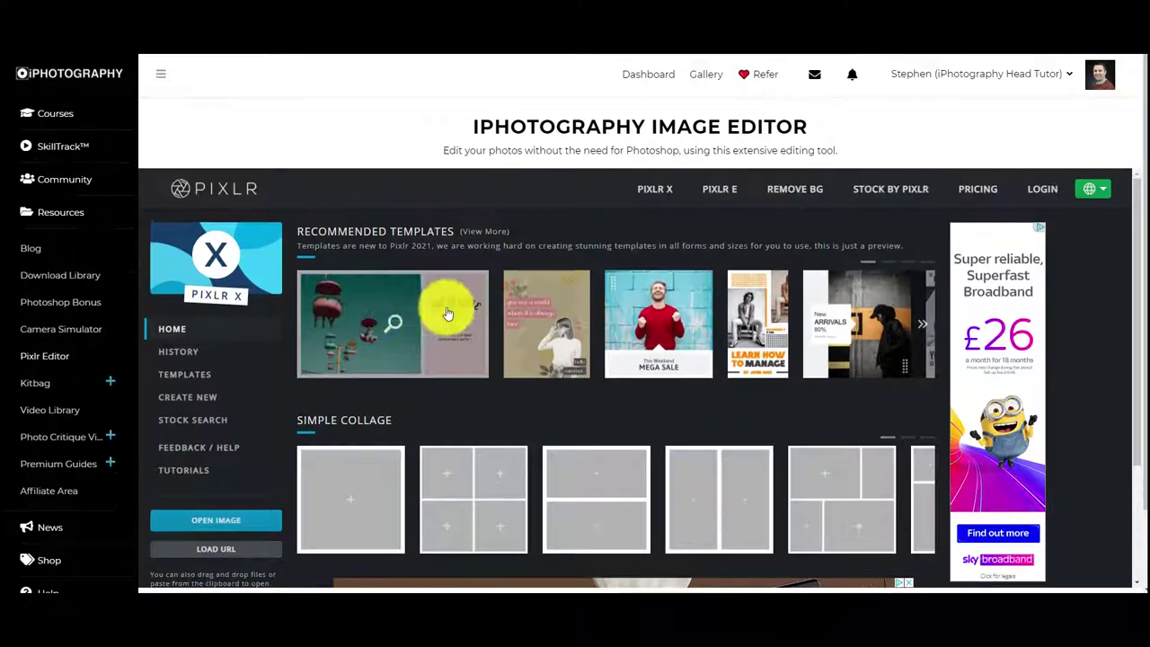
pyautogui.click(917, 327)
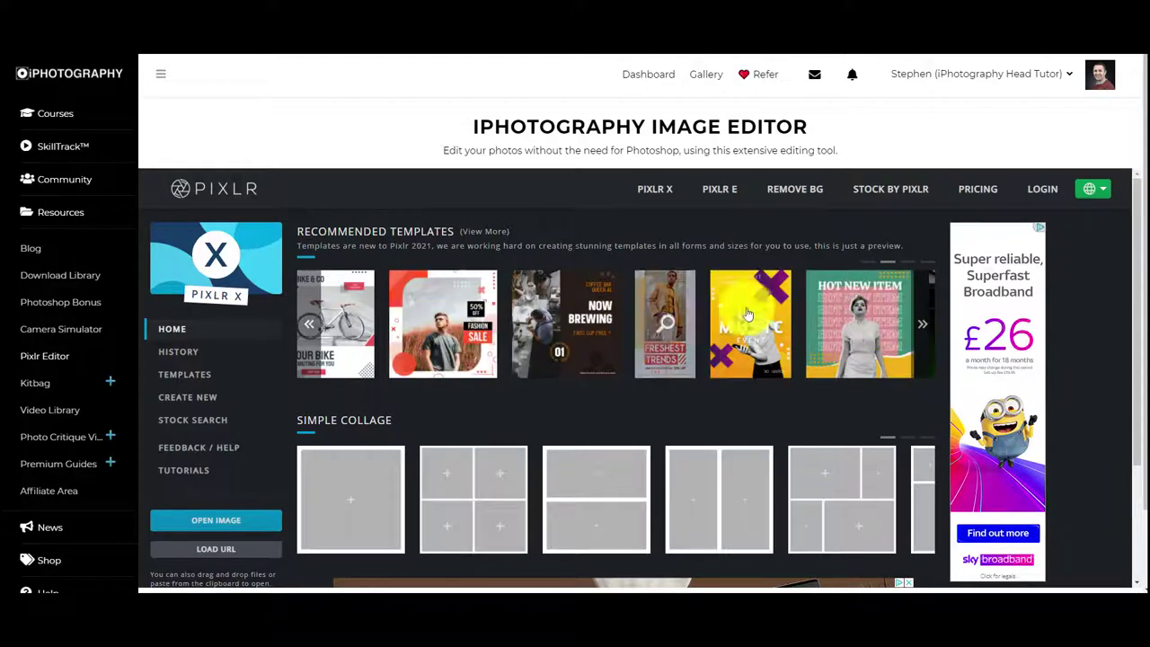
pyautogui.click(917, 326)
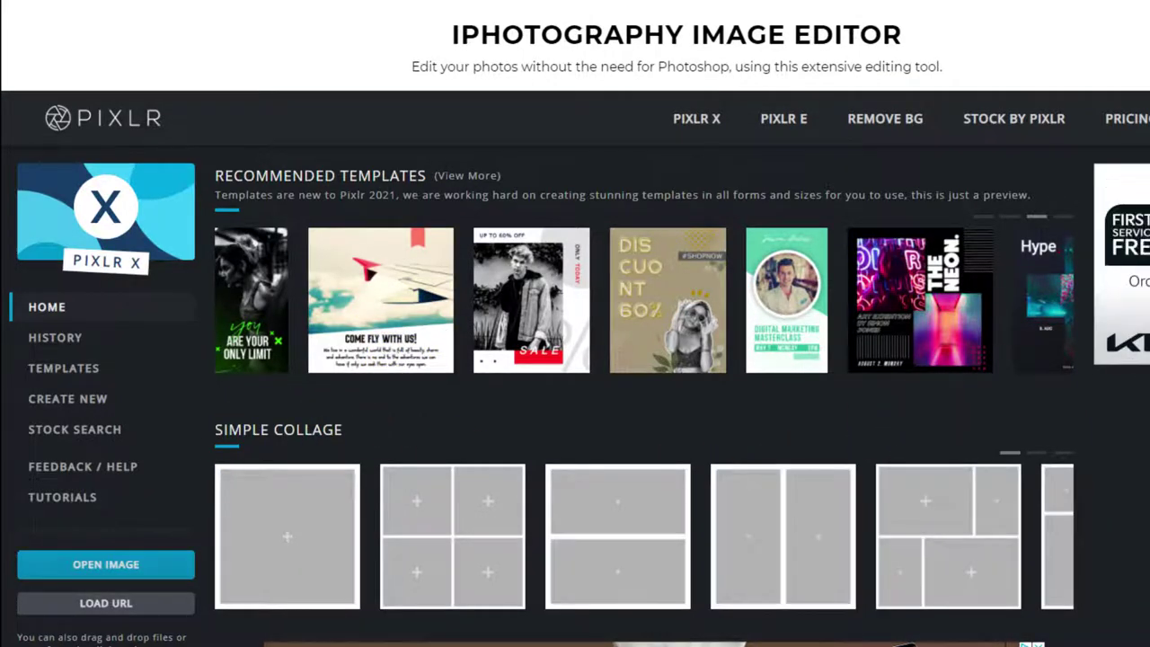
pyautogui.scroll(-1, 279, 418)
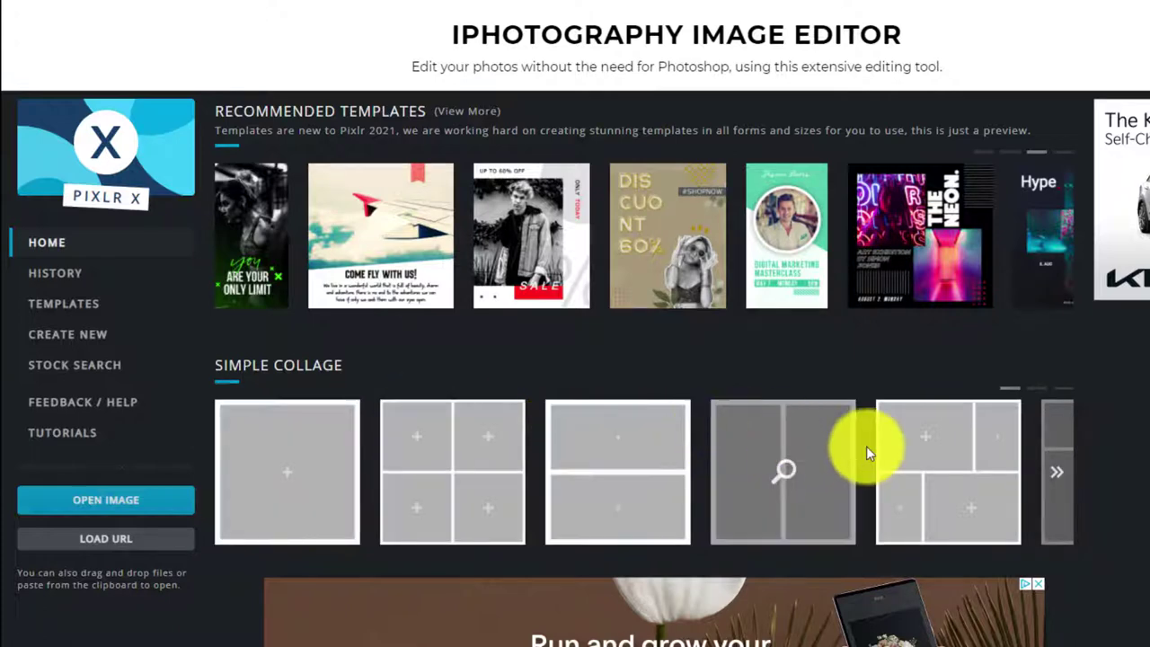
pyautogui.click(1053, 475)
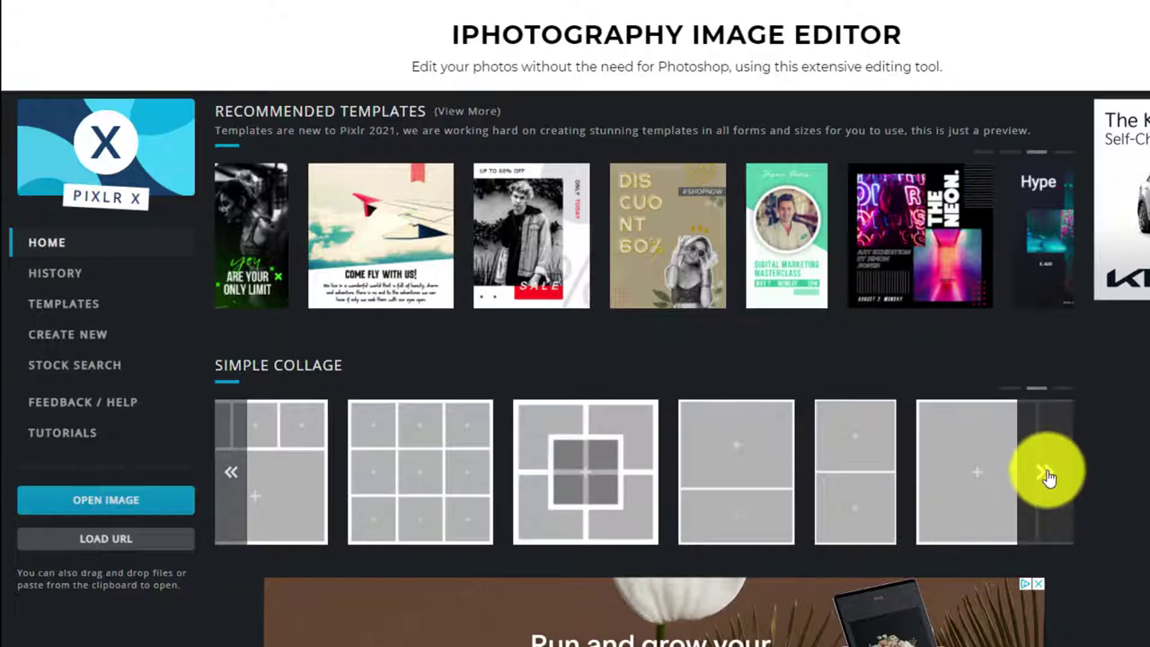
pyautogui.click(1046, 476)
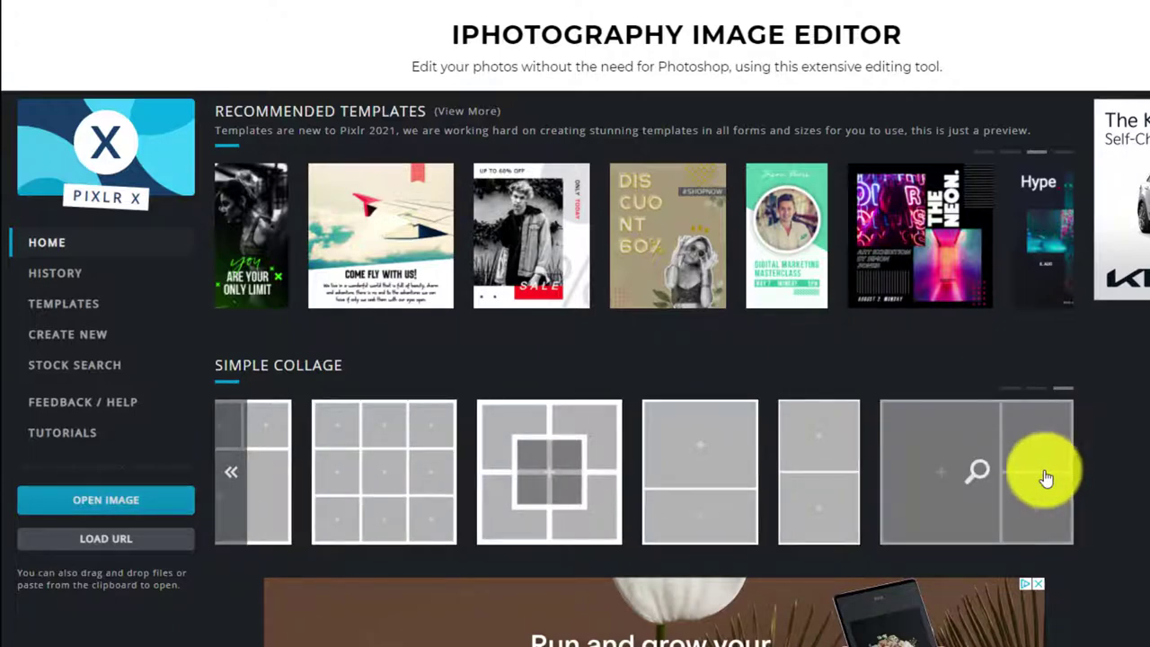
# Preview the square 3x3 collage tile and start a project from the Square Nine Collage template
pyautogui.click(388, 474)
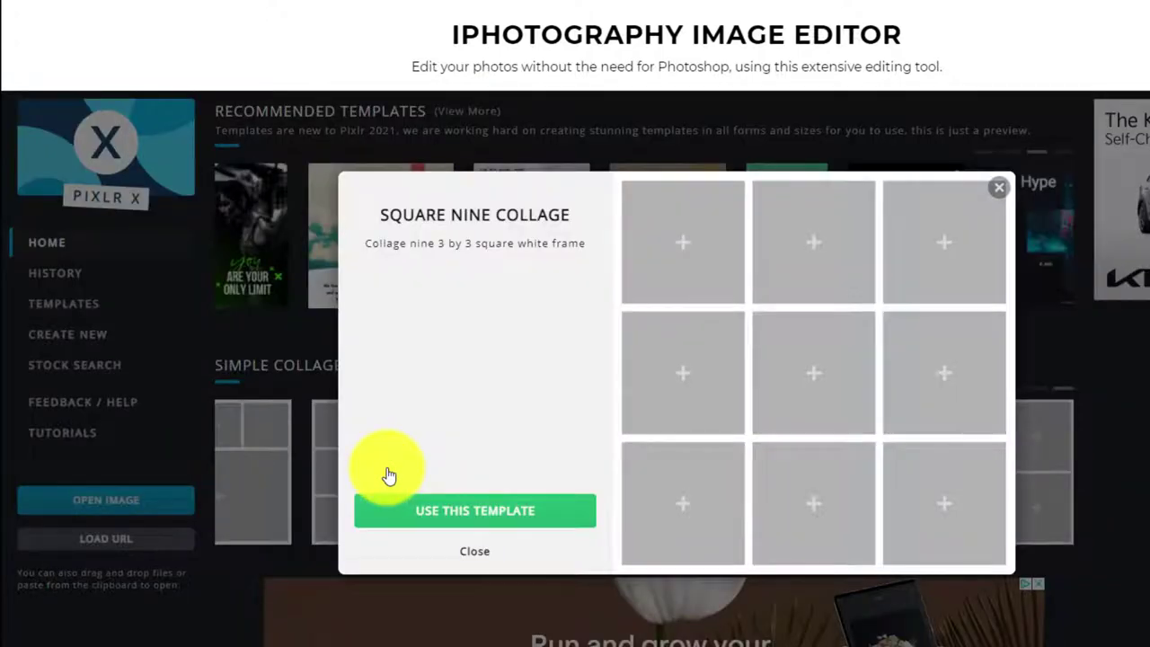
pyautogui.click(473, 513)
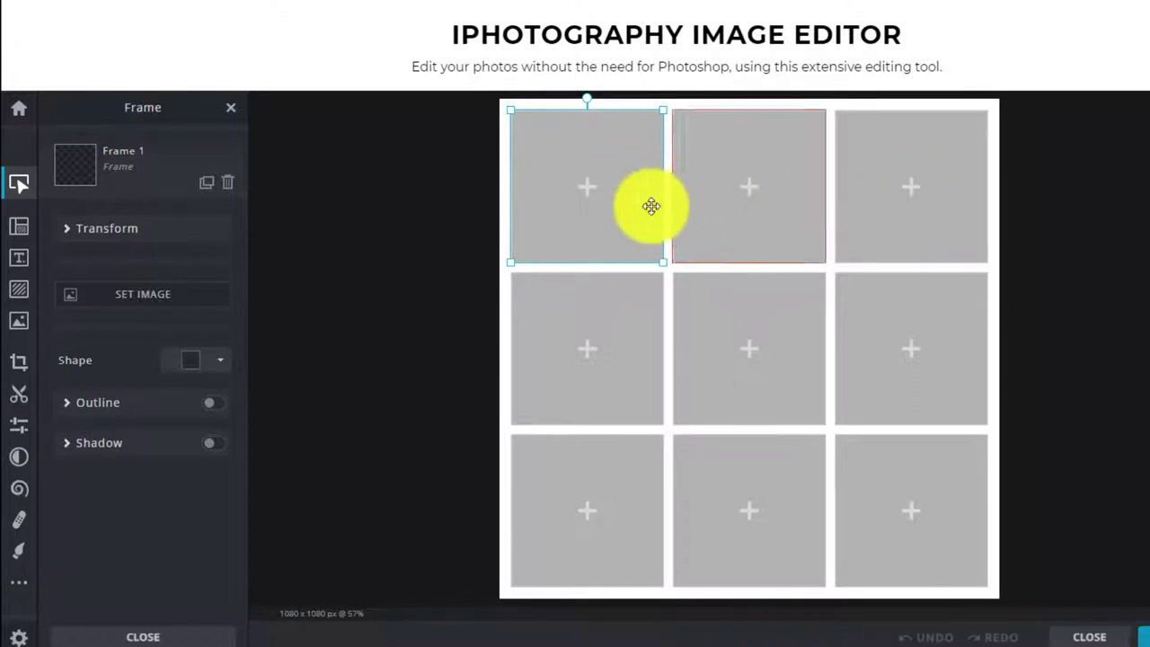
# Fill the top-left, top-middle and middle-right frames, and put the red postbox photo middle-left
pyautogui.click(588, 185)
pyautogui.click(501, 167)
pyautogui.press('Return')
pyautogui.click(668, 207)
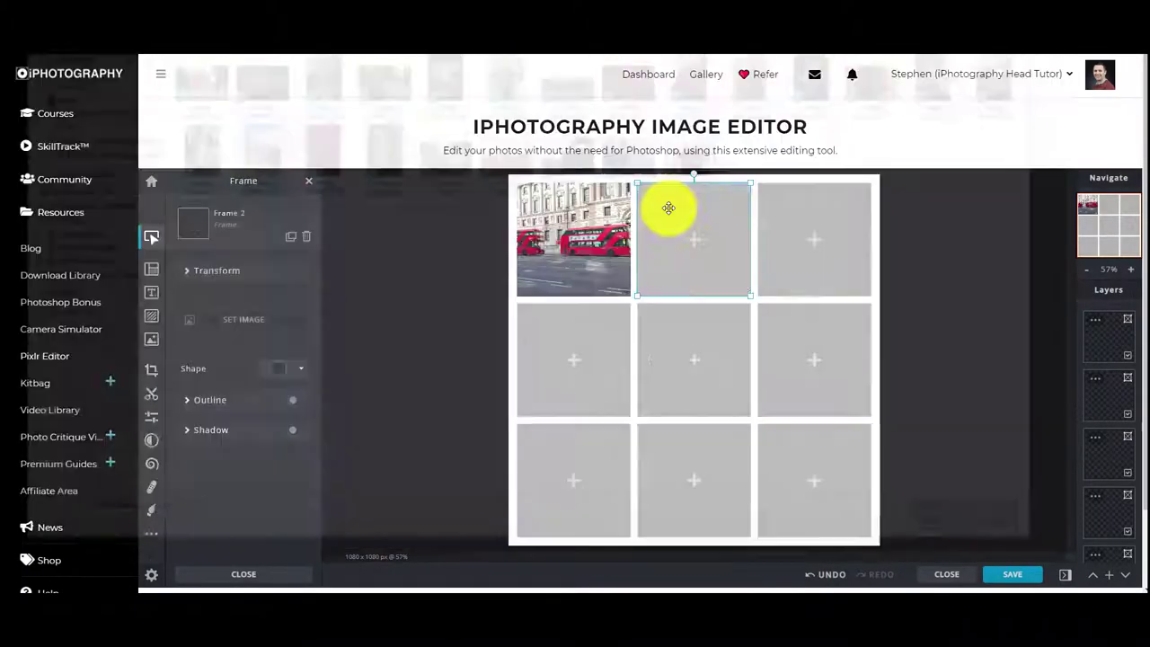
pyautogui.doubleClick(697, 153)
pyautogui.click(808, 353)
pyautogui.doubleClick(301, 153)
pyautogui.click(578, 354)
pyautogui.doubleClick(698, 155)
# Fill the remaining frames with the bus, orange-building, food and Westminster bus photos
pyautogui.click(688, 477)
pyautogui.doubleClick(188, 79)
pyautogui.click(688, 351)
pyautogui.doubleClick(886, 81)
pyautogui.click(803, 467)
pyautogui.click(377, 79)
pyautogui.doubleClick(377, 79)
pyautogui.click(575, 464)
pyautogui.doubleClick(1003, 65)
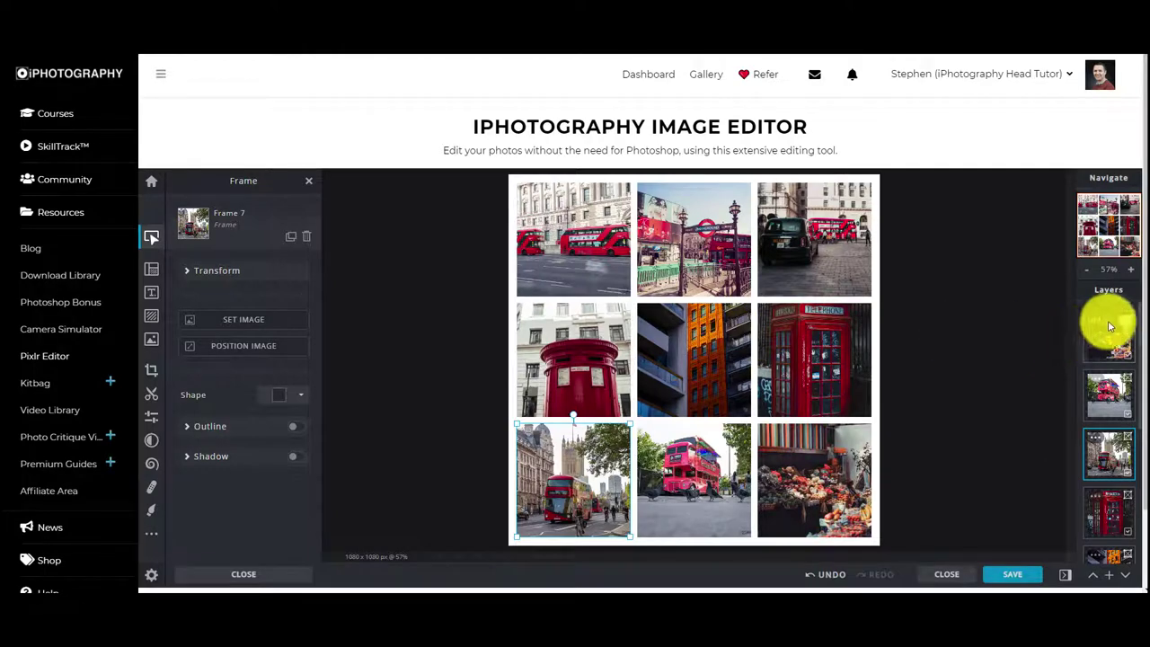
pyautogui.scroll(-4, 1108, 338)
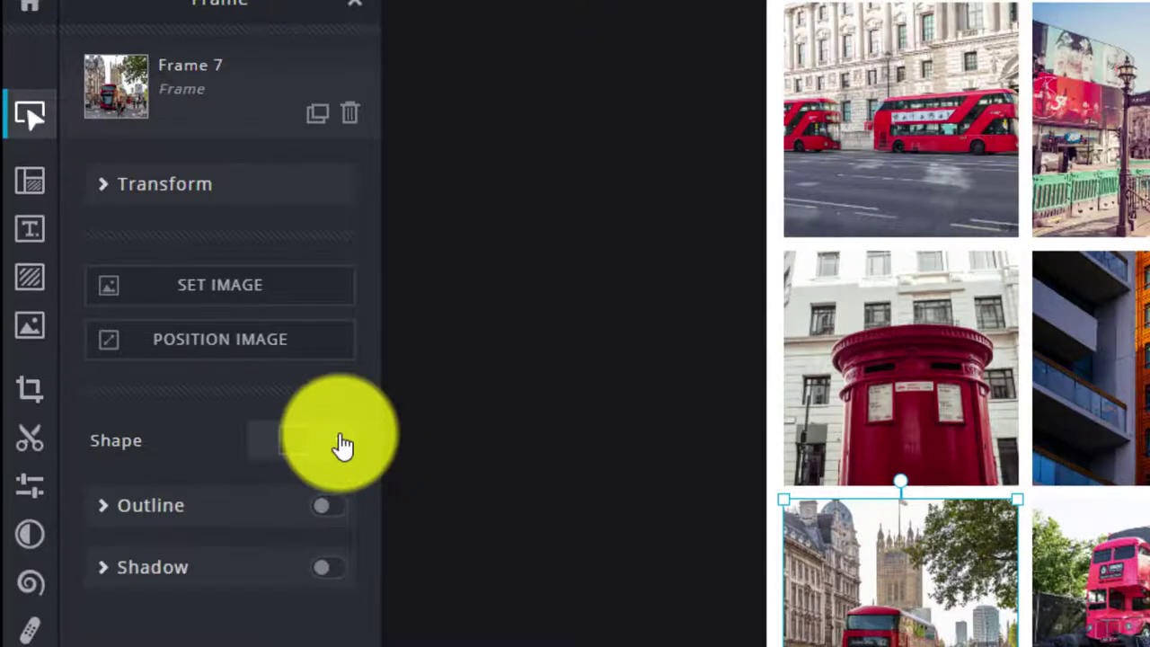
# Try starburst, heart and teardrop shapes on the bottom-left photo, then return it to square
pyautogui.click(343, 444)
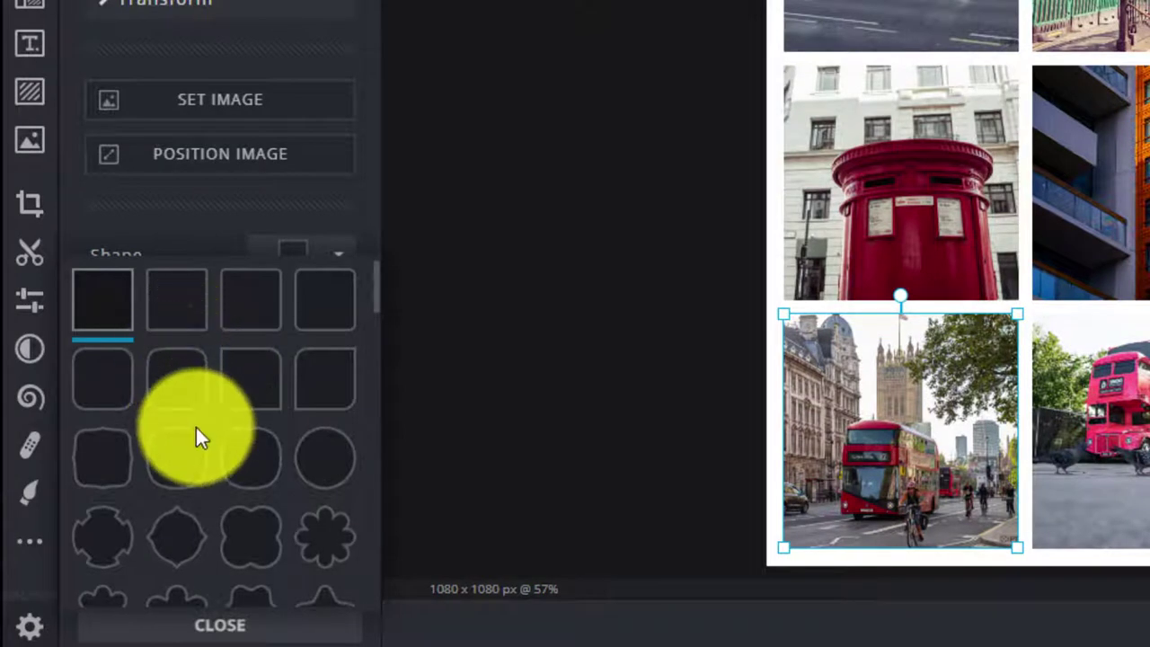
pyautogui.scroll(-3, 375, 308)
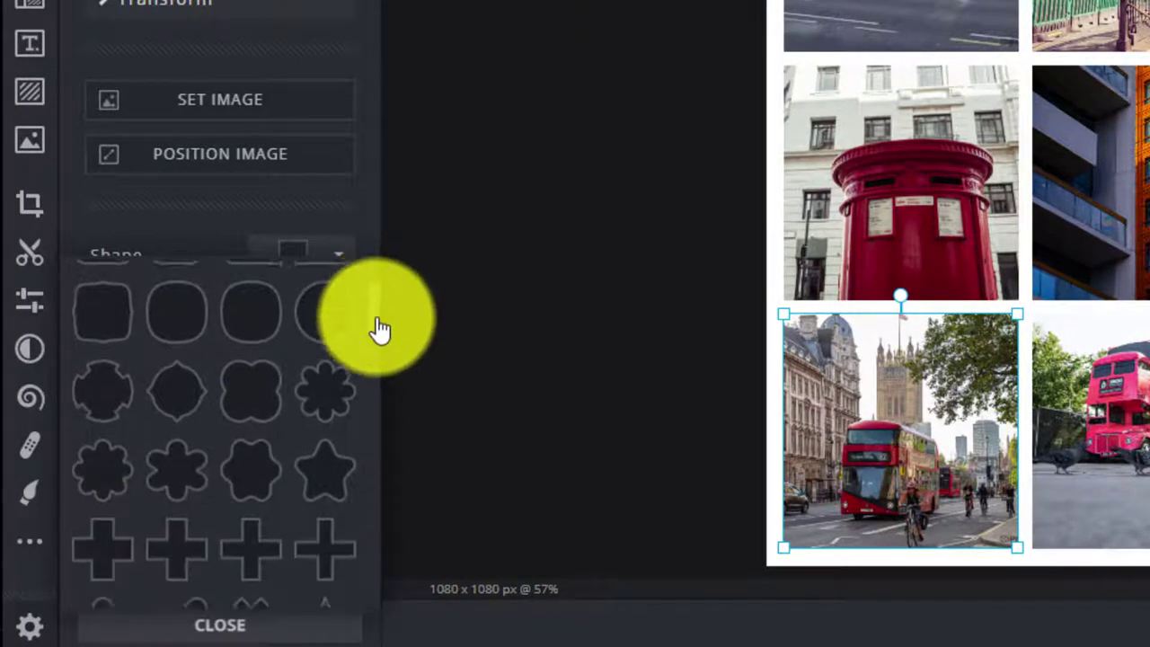
pyautogui.scroll(-5, 377, 328)
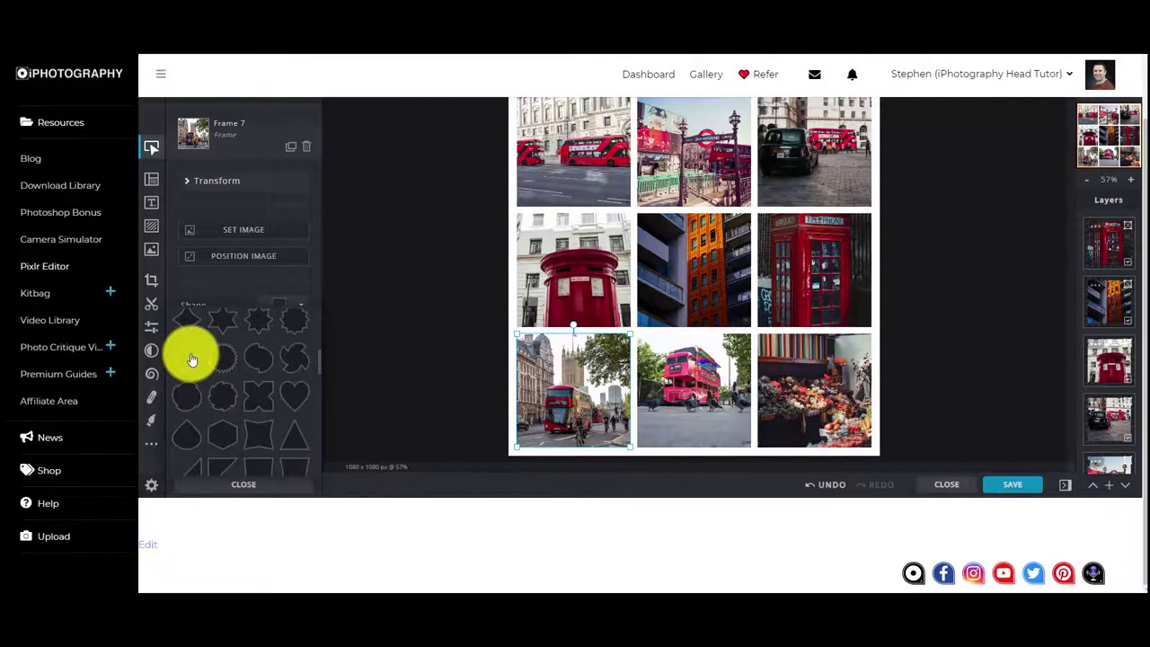
pyautogui.click(114, 366)
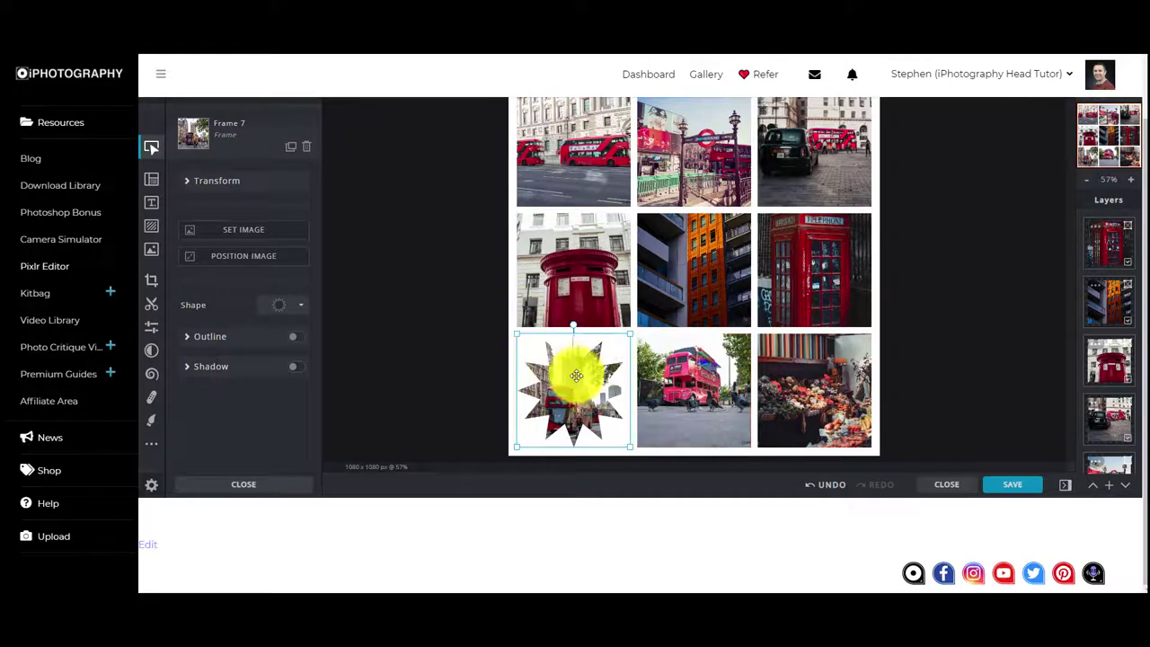
pyautogui.click(302, 306)
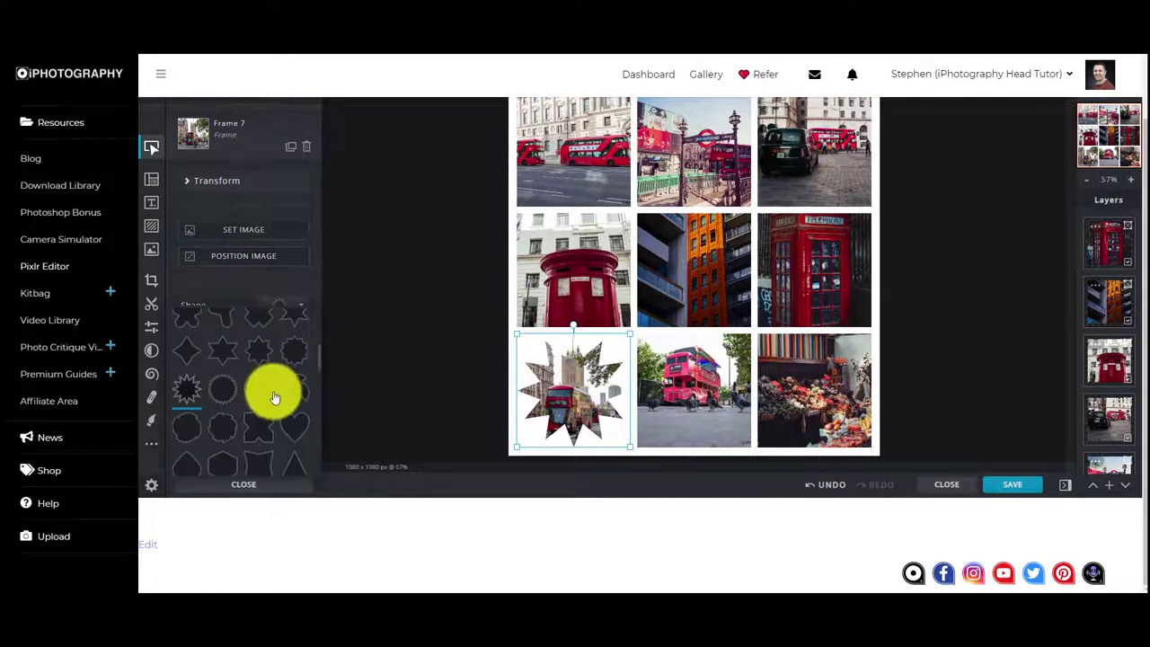
pyautogui.click(300, 419)
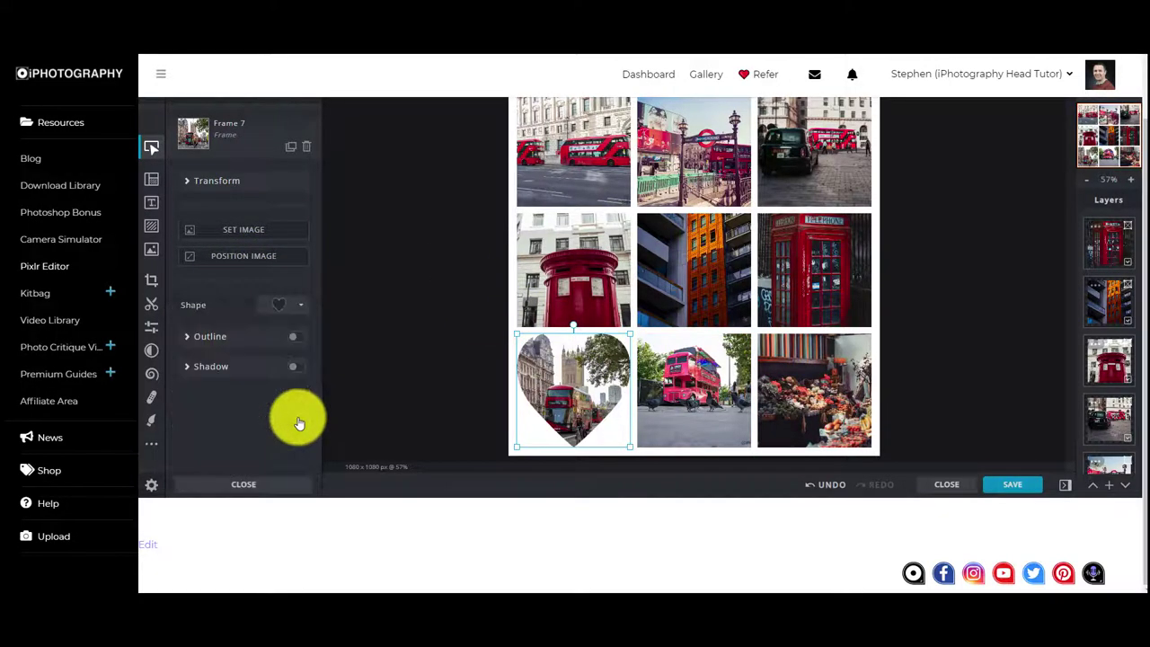
pyautogui.click(302, 307)
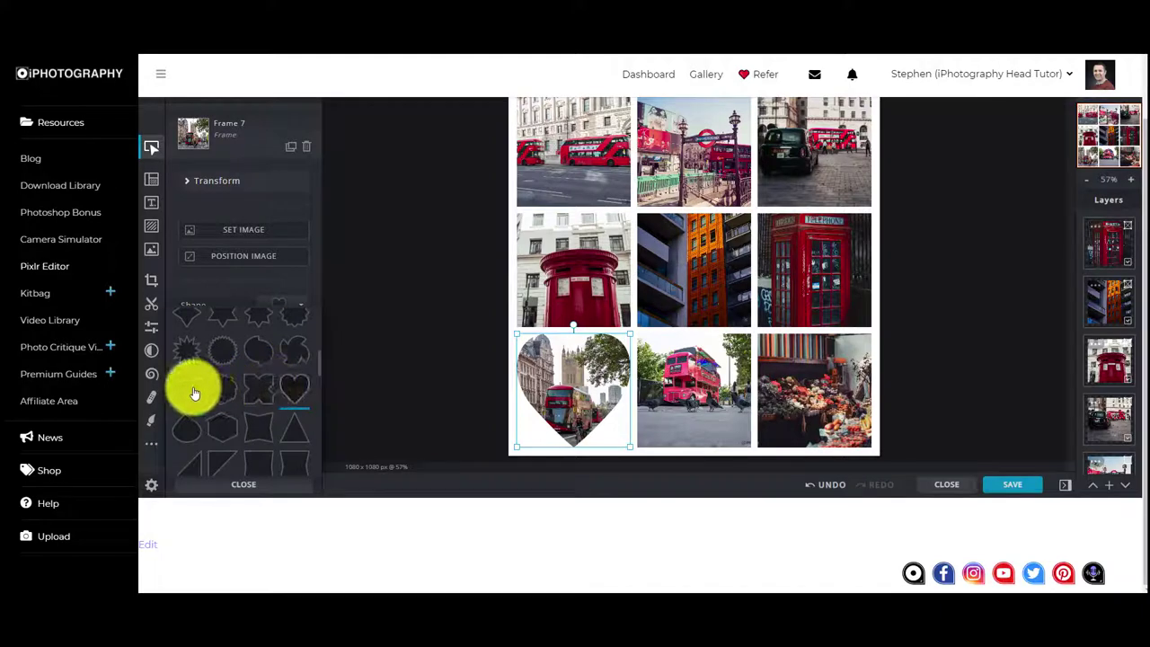
pyautogui.click(187, 427)
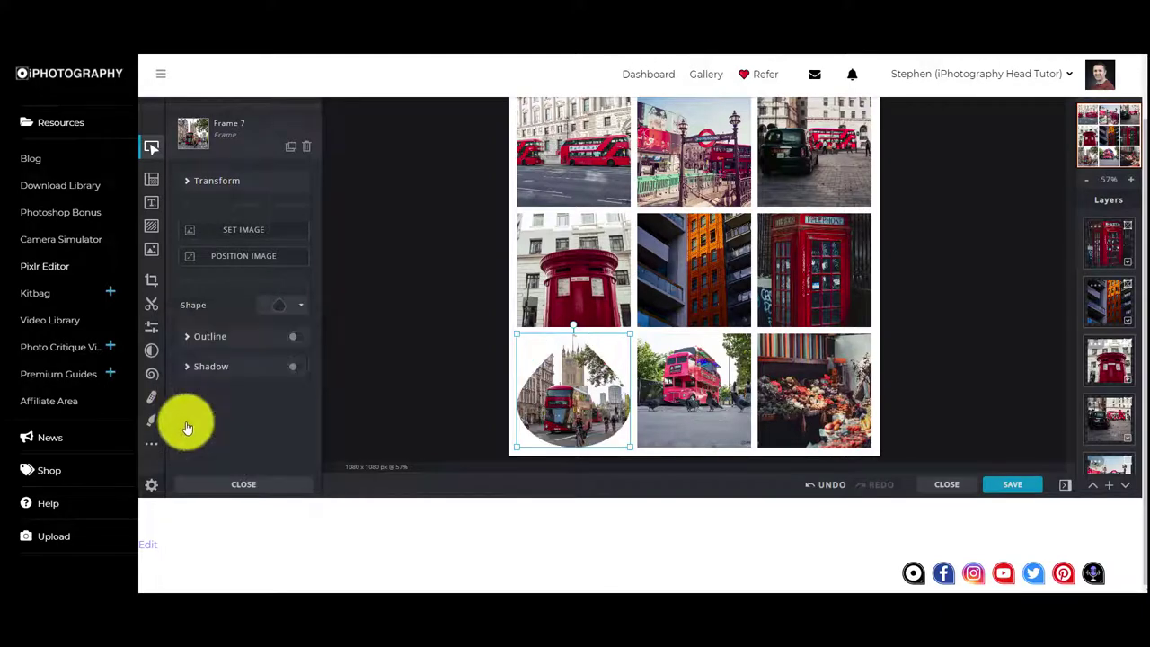
pyautogui.click(305, 308)
pyautogui.scroll(-5, 260, 386)
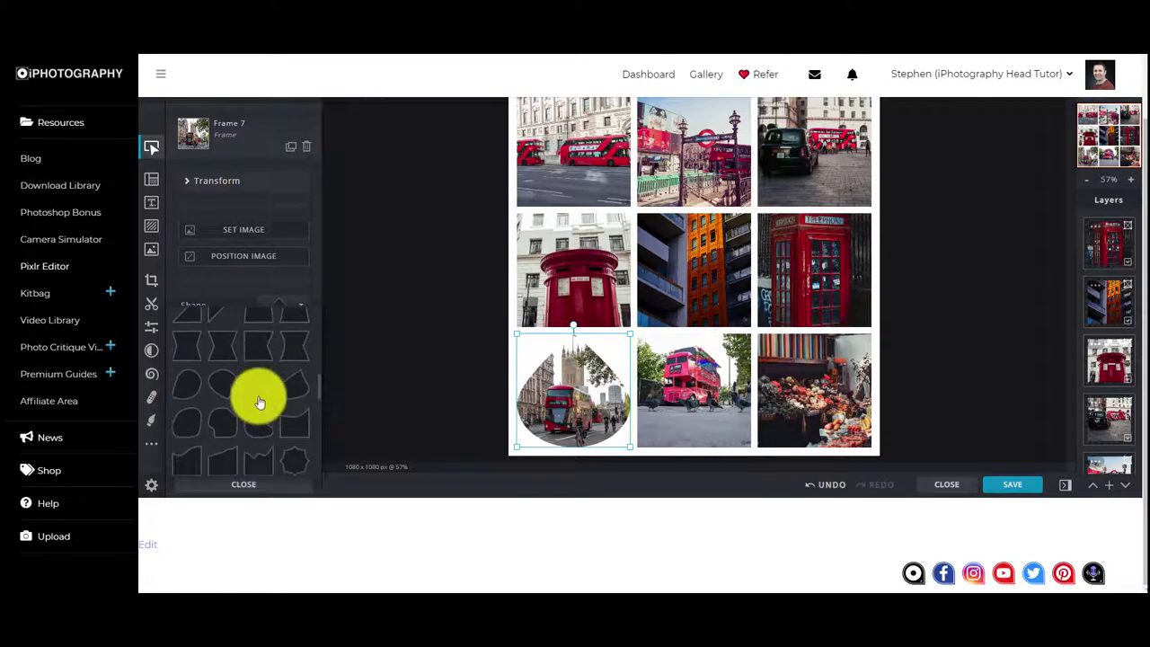
pyautogui.click(257, 404)
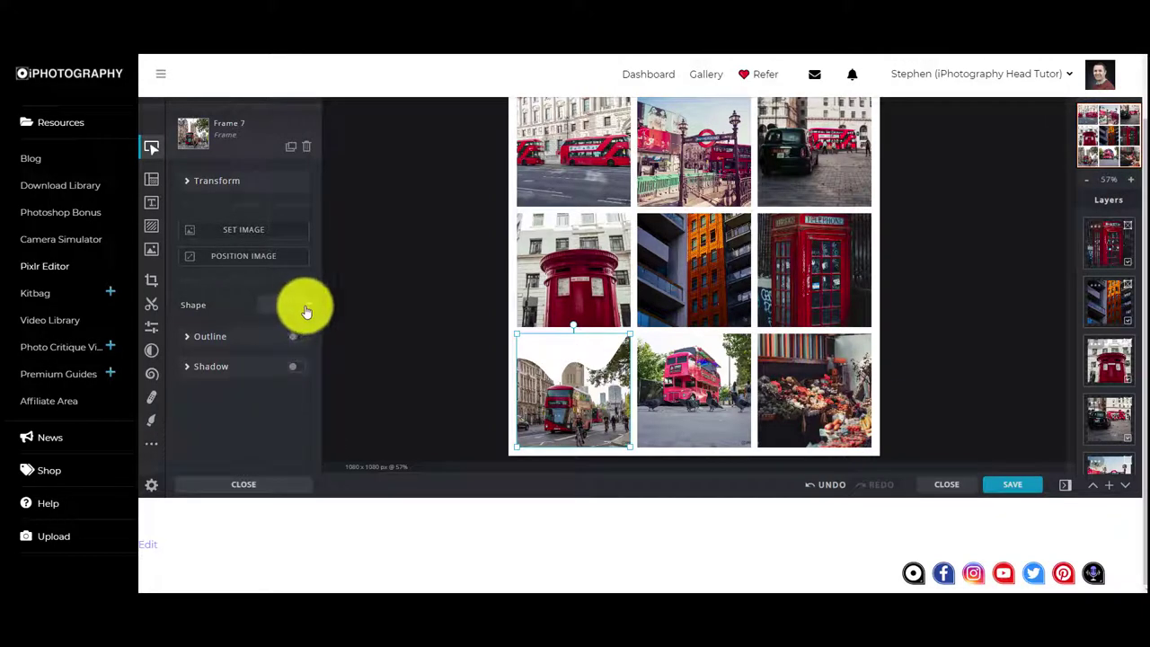
# Give the centre orange-building photo a wavy-topped frame shape
pyautogui.click(709, 260)
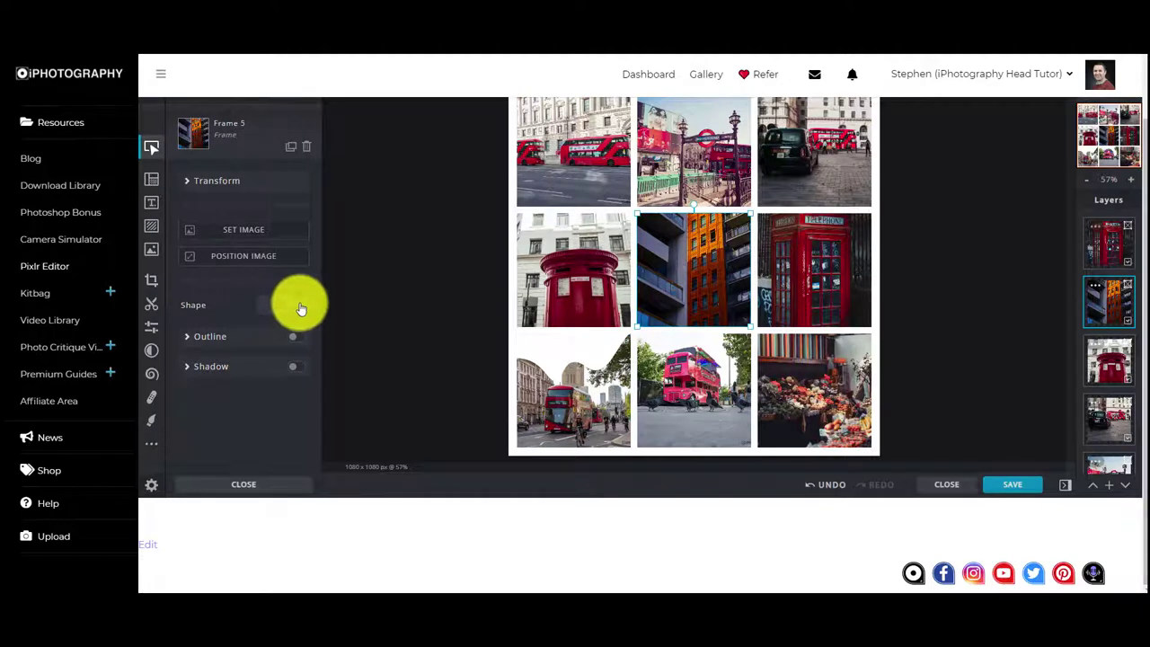
pyautogui.click(301, 308)
pyautogui.scroll(-5, 260, 384)
pyautogui.scroll(-5, 241, 385)
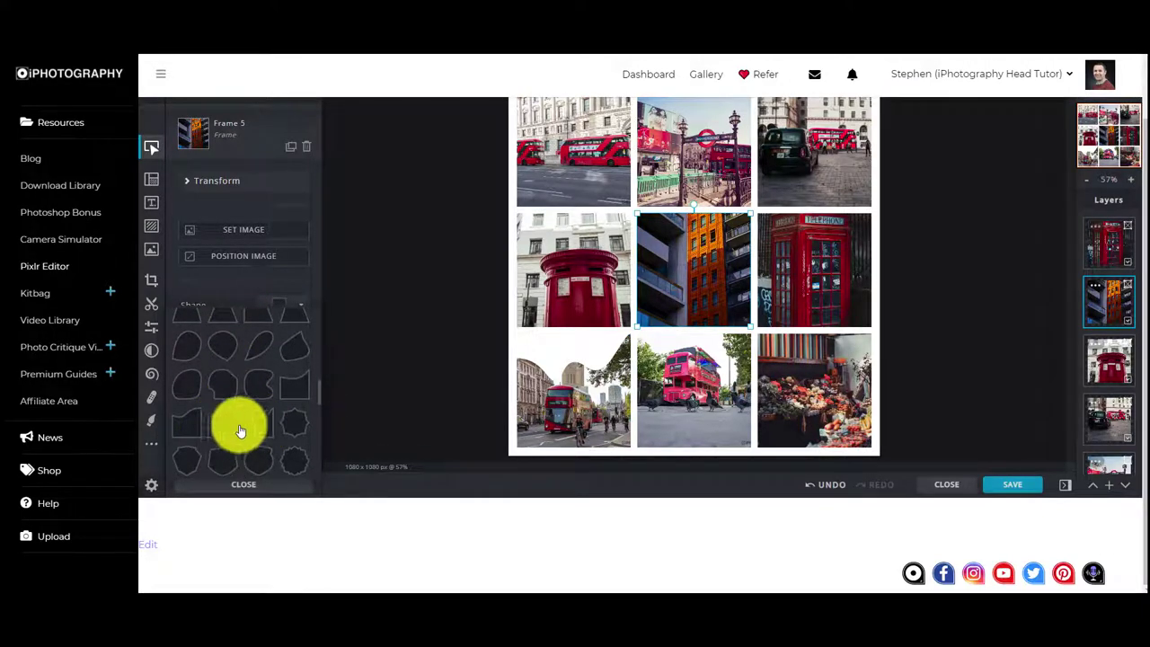
pyautogui.click(231, 424)
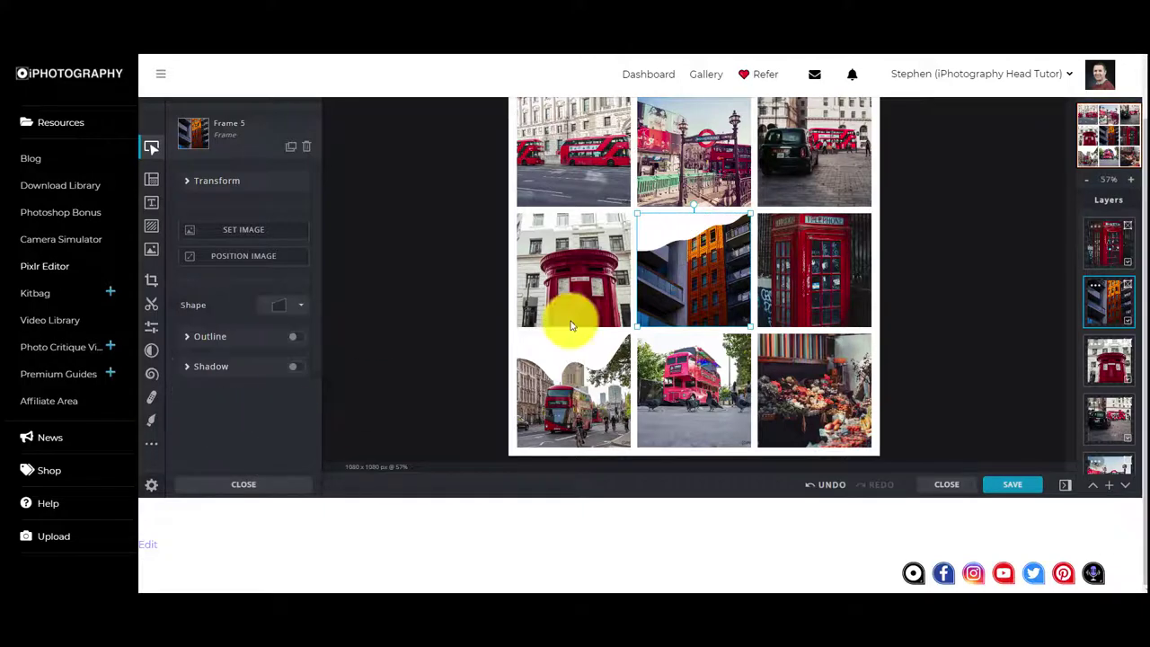
# Cut the top-right black-cab photo into a wavy shape and deselect all frames
pyautogui.click(800, 162)
pyautogui.click(301, 308)
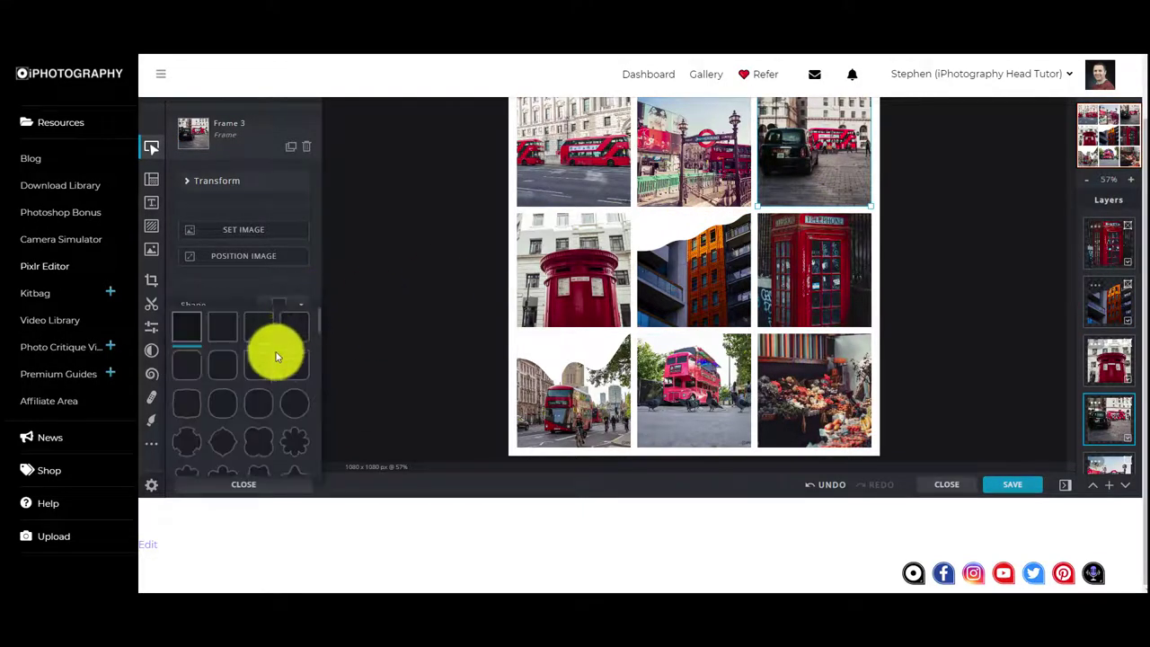
pyautogui.scroll(-6, 275, 353)
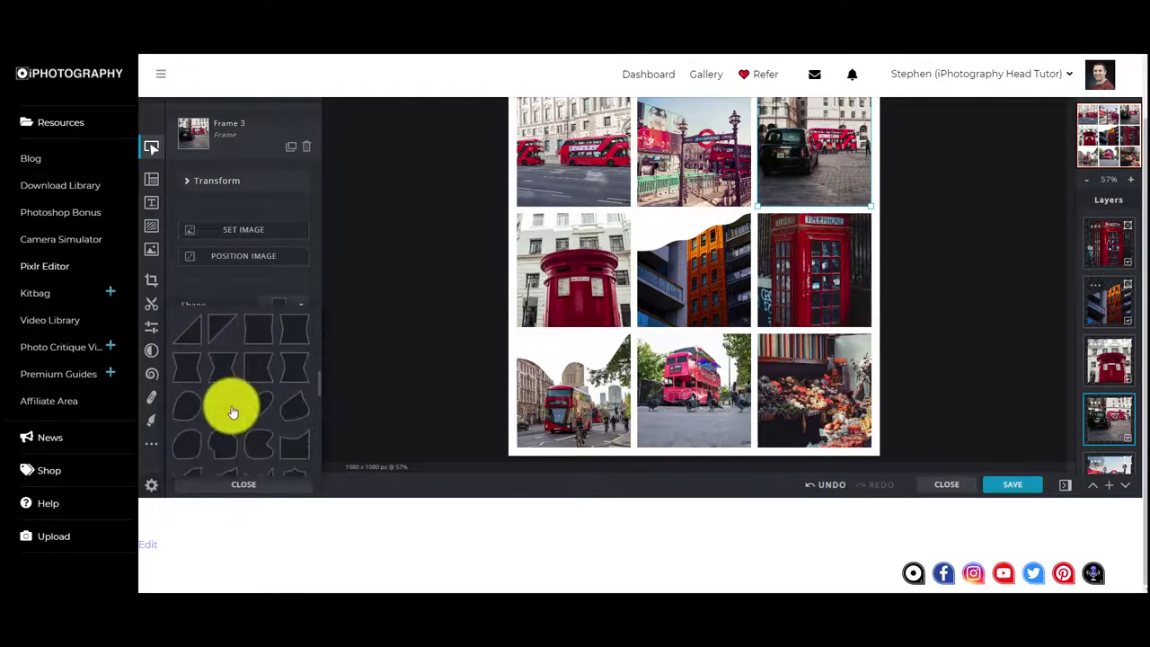
pyautogui.scroll(-2, 238, 404)
pyautogui.click(297, 385)
pyautogui.click(424, 353)
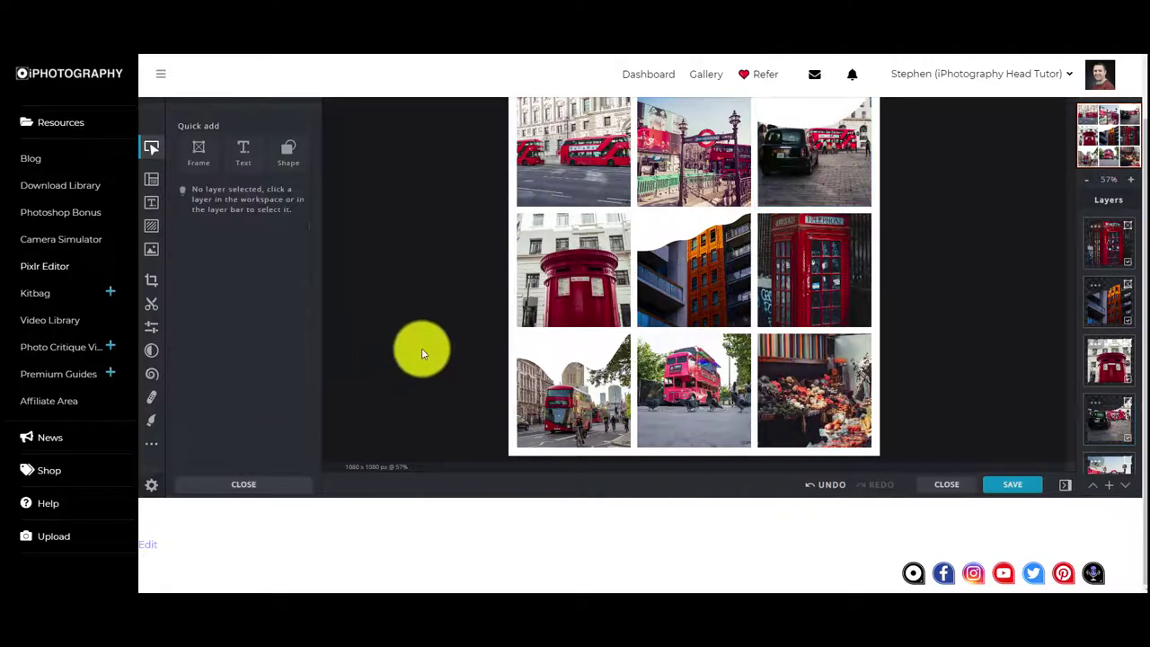
pyautogui.scroll(1, 420, 352)
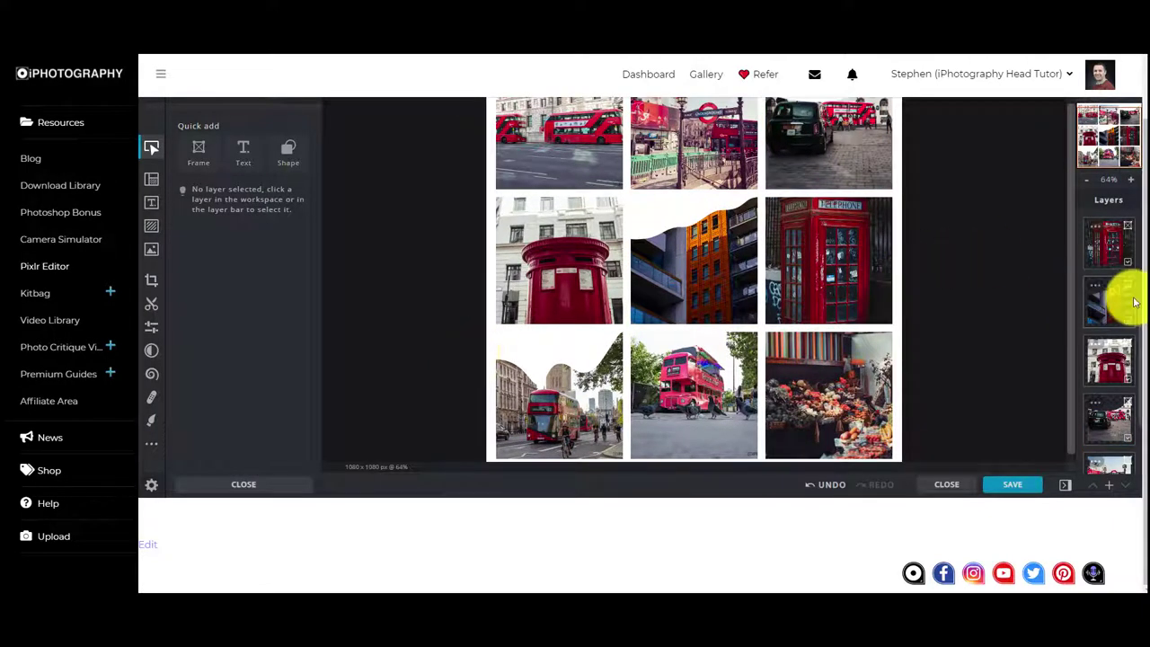
pyautogui.scroll(2, 1129, 301)
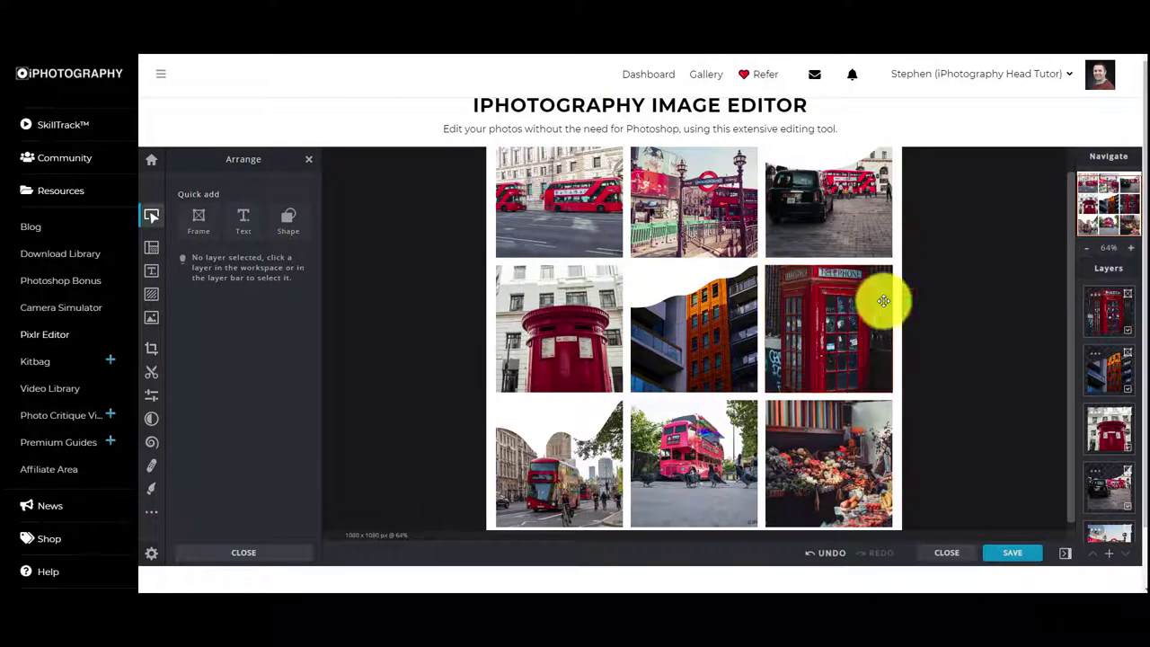
# Outline the centre photo in thin red #EB4646 at size 7, then turn on the bus photo's outline
pyautogui.scroll(1, 1073, 302)
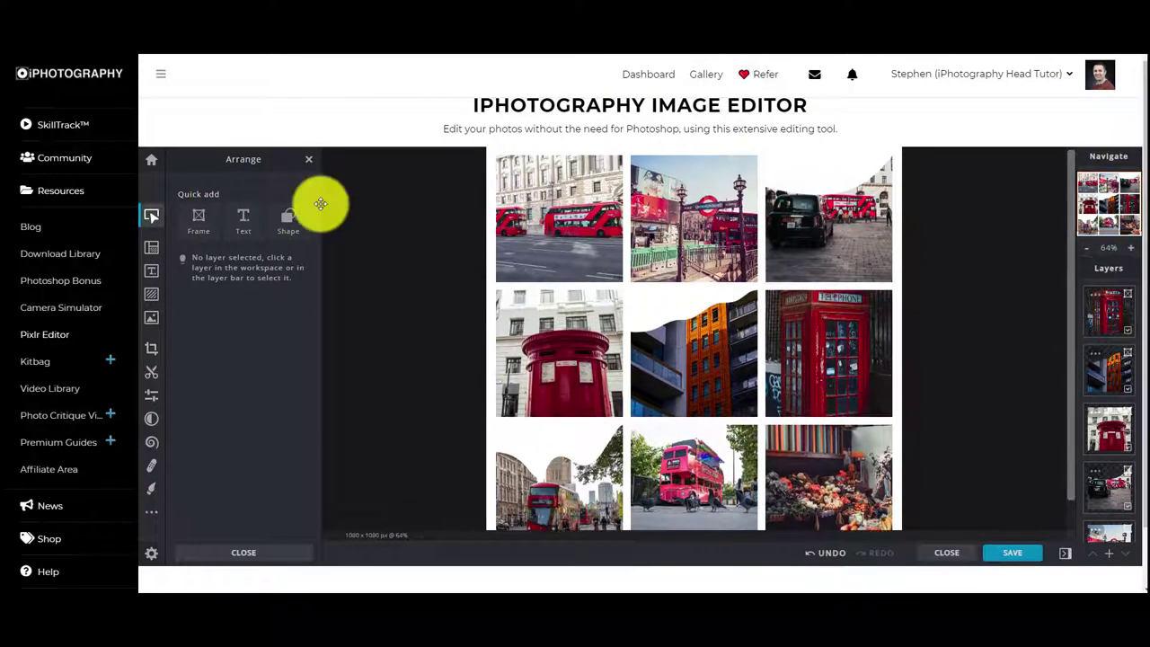
pyautogui.click(685, 339)
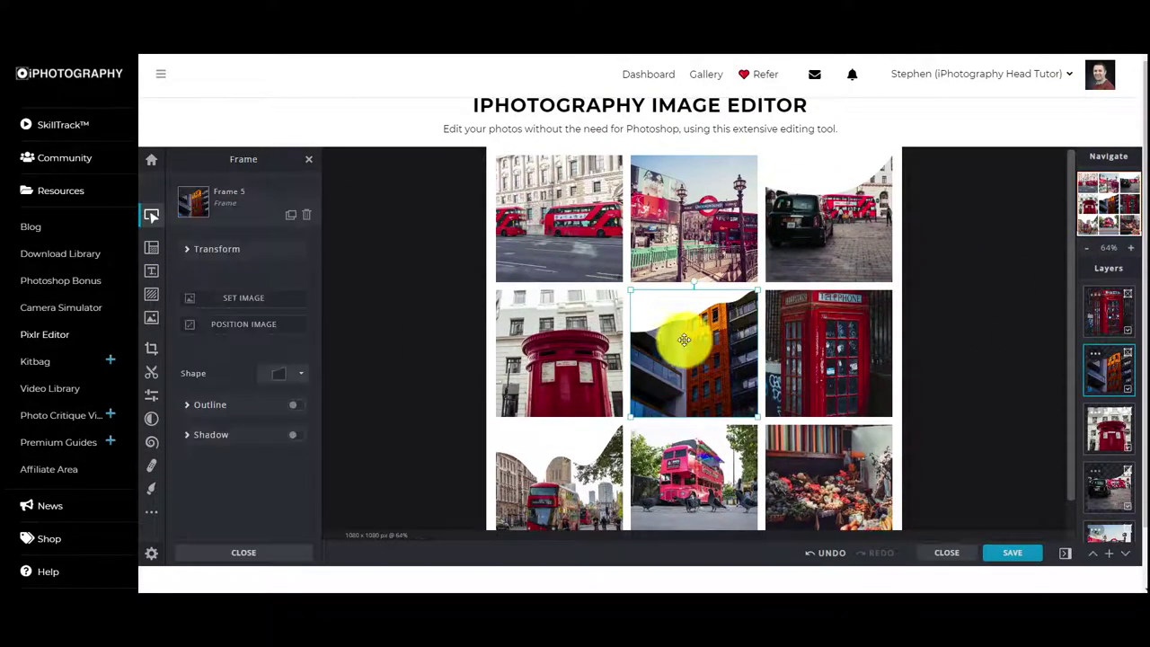
pyautogui.click(192, 408)
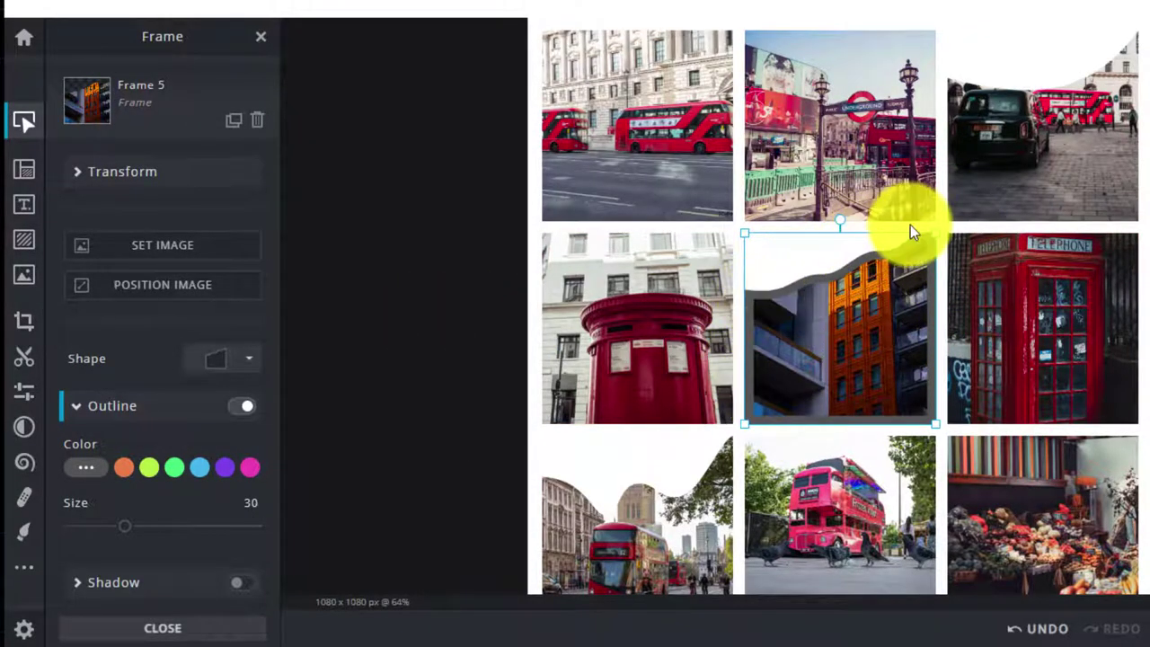
pyautogui.click(240, 406)
pyautogui.click(149, 468)
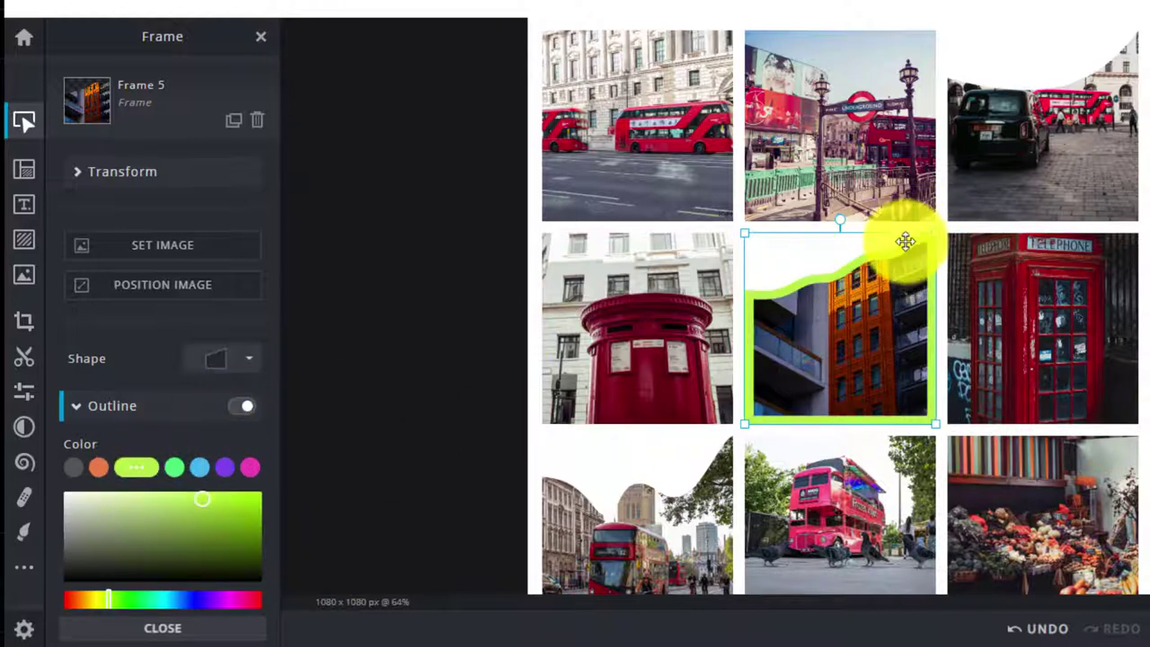
pyautogui.moveTo(275, 390); pyautogui.dragTo(278, 513)
pyautogui.moveTo(120, 557); pyautogui.dragTo(97, 560)
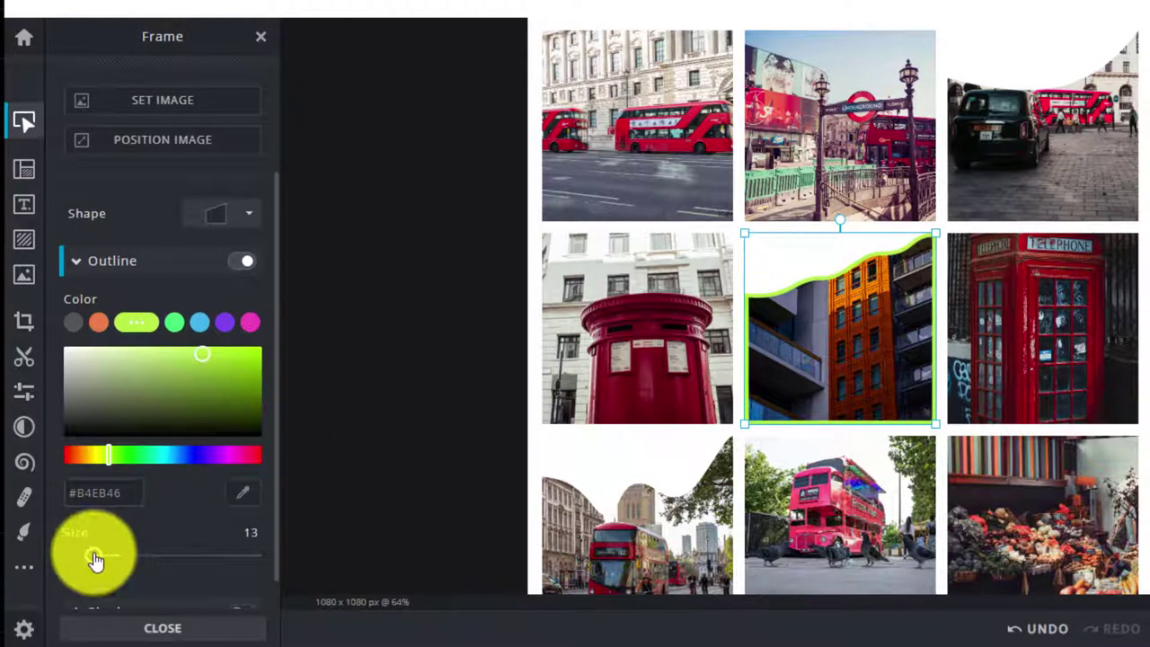
pyautogui.moveTo(243, 457); pyautogui.dragTo(261, 456)
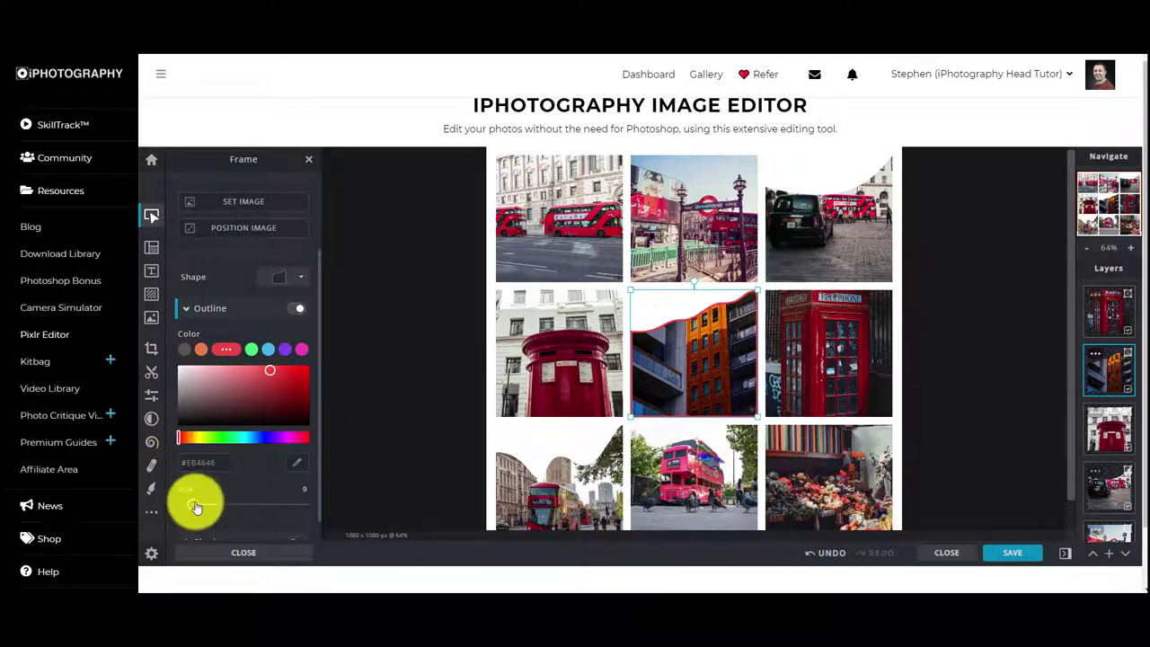
pyautogui.click(535, 485)
pyautogui.click(295, 406)
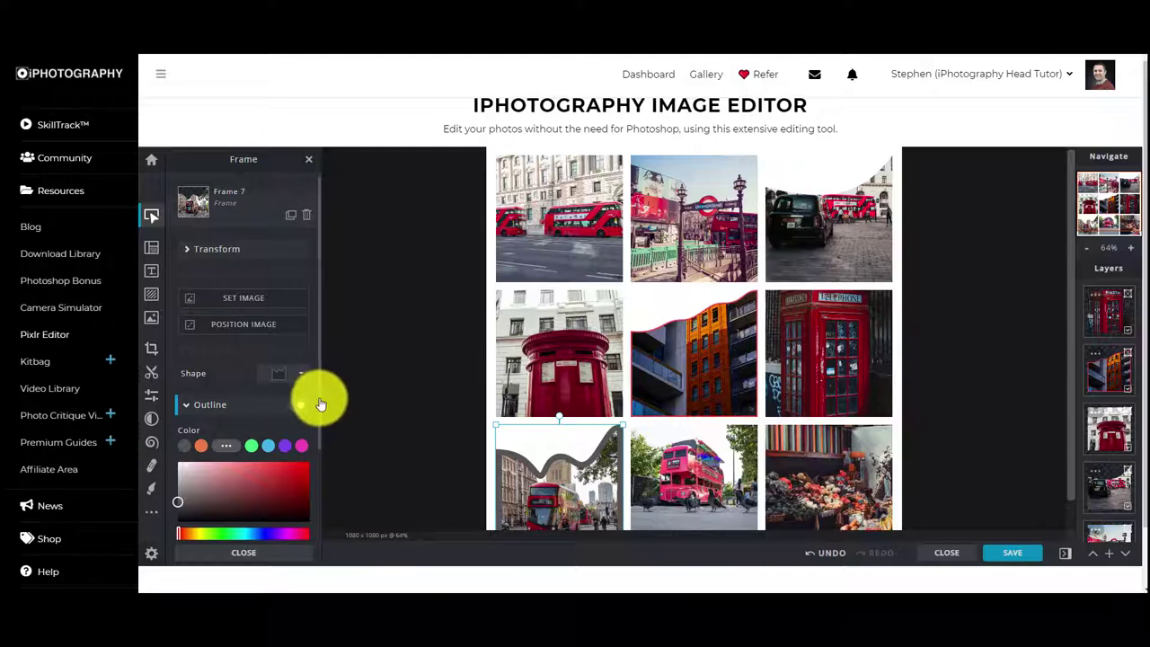
# Make the bottom-left bus photo's outline pure red #FF0000 at size 6
pyautogui.scroll(-2, 316, 400)
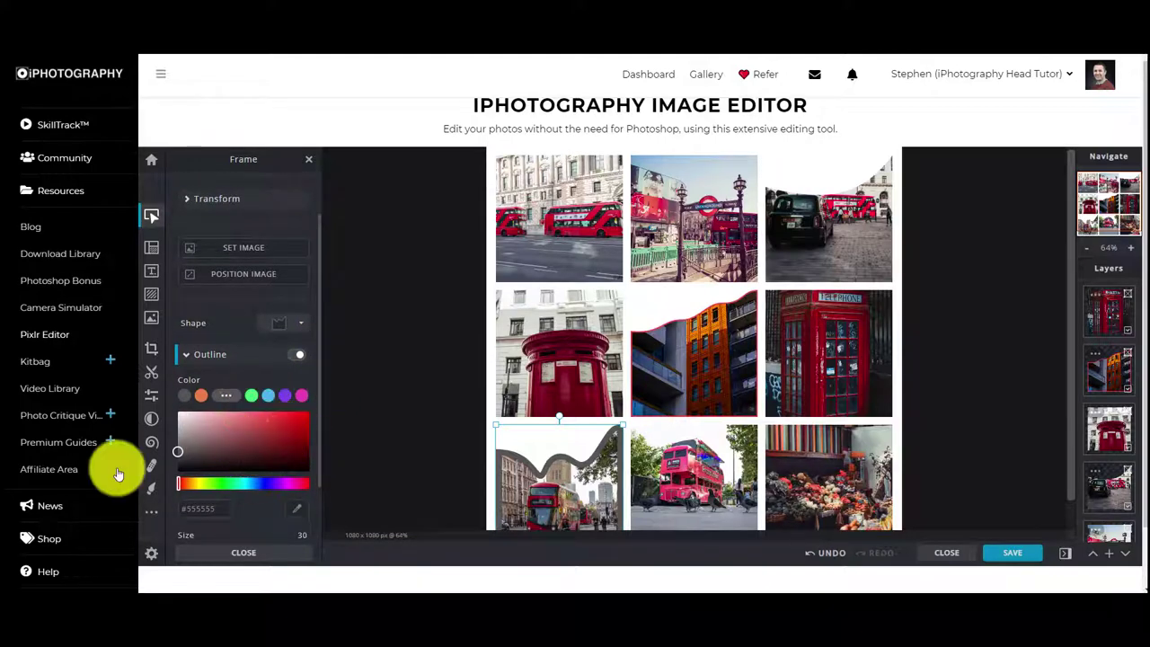
pyautogui.click(176, 486)
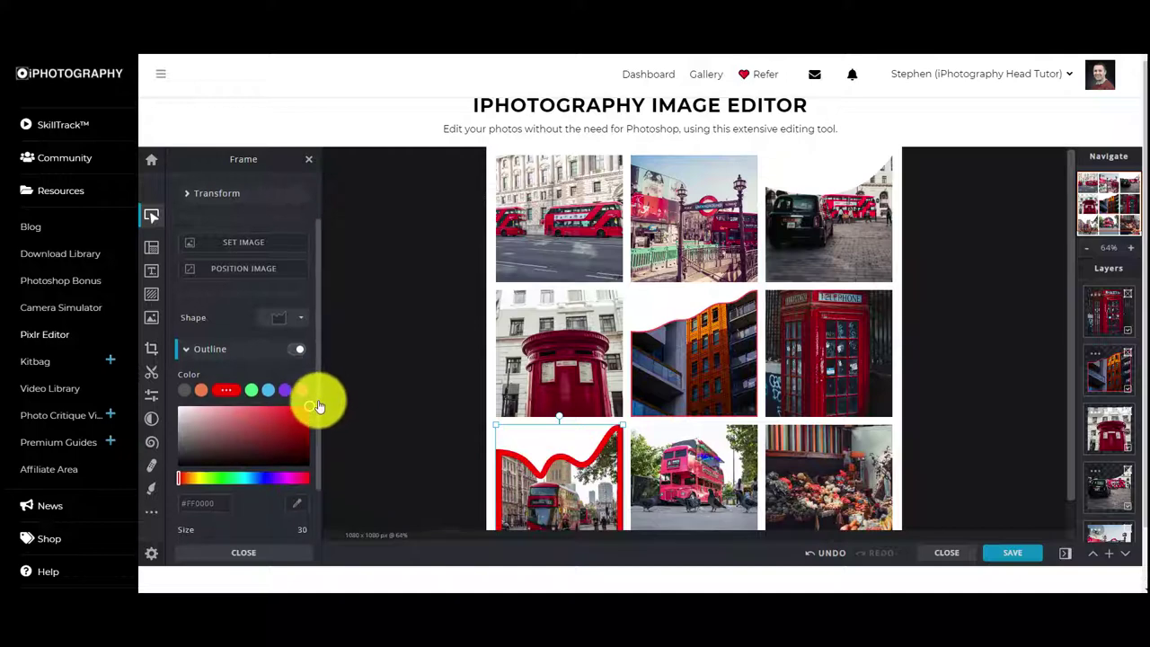
pyautogui.scroll(-3, 318, 398)
pyautogui.moveTo(215, 482); pyautogui.dragTo(191, 480)
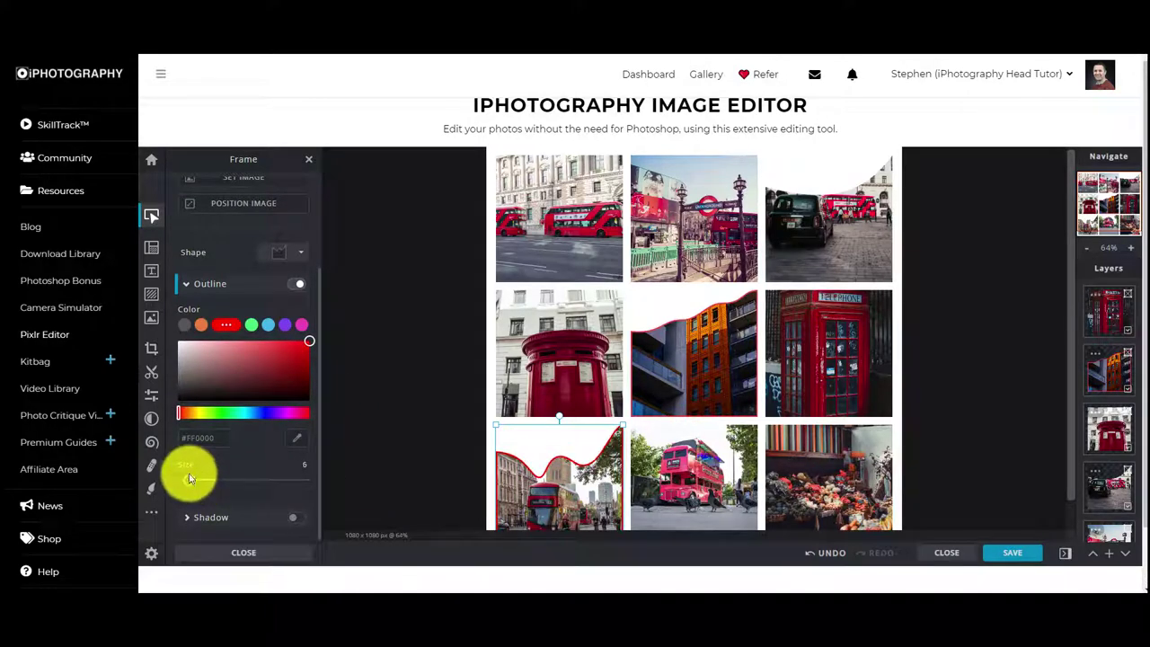
# Give the top-right taxi photo a much thinner red outline
pyautogui.click(815, 201)
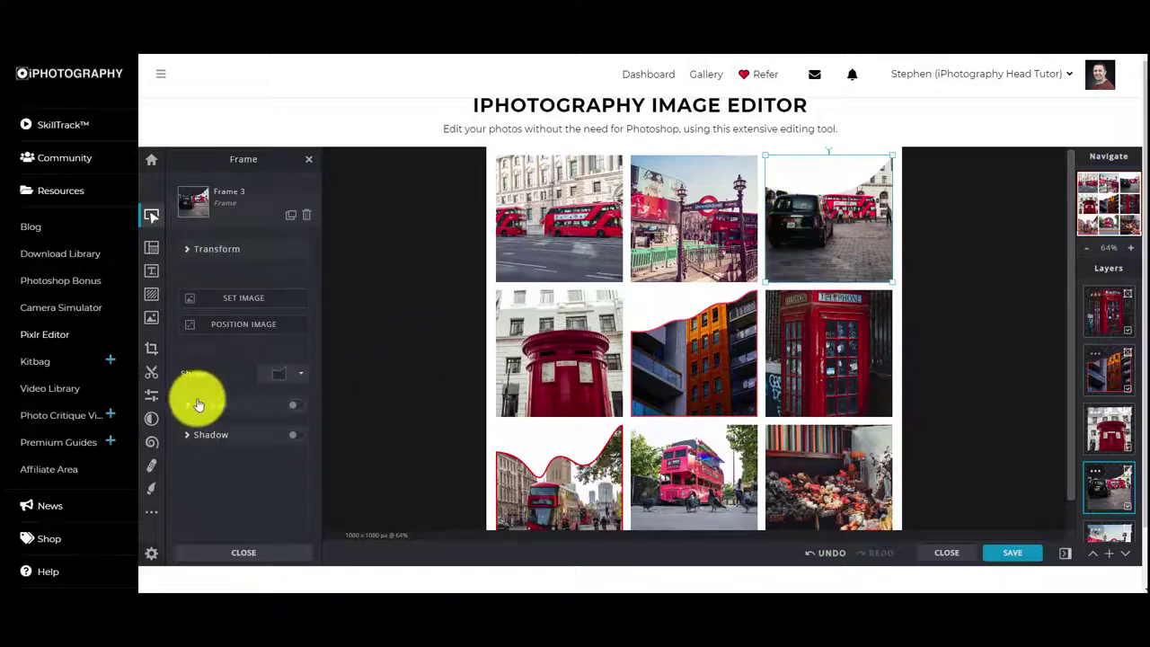
pyautogui.click(292, 404)
pyautogui.scroll(-3, 314, 423)
pyautogui.scroll(-1, 301, 422)
pyautogui.moveTo(282, 368); pyautogui.dragTo(312, 352)
pyautogui.moveTo(226, 503); pyautogui.dragTo(194, 495)
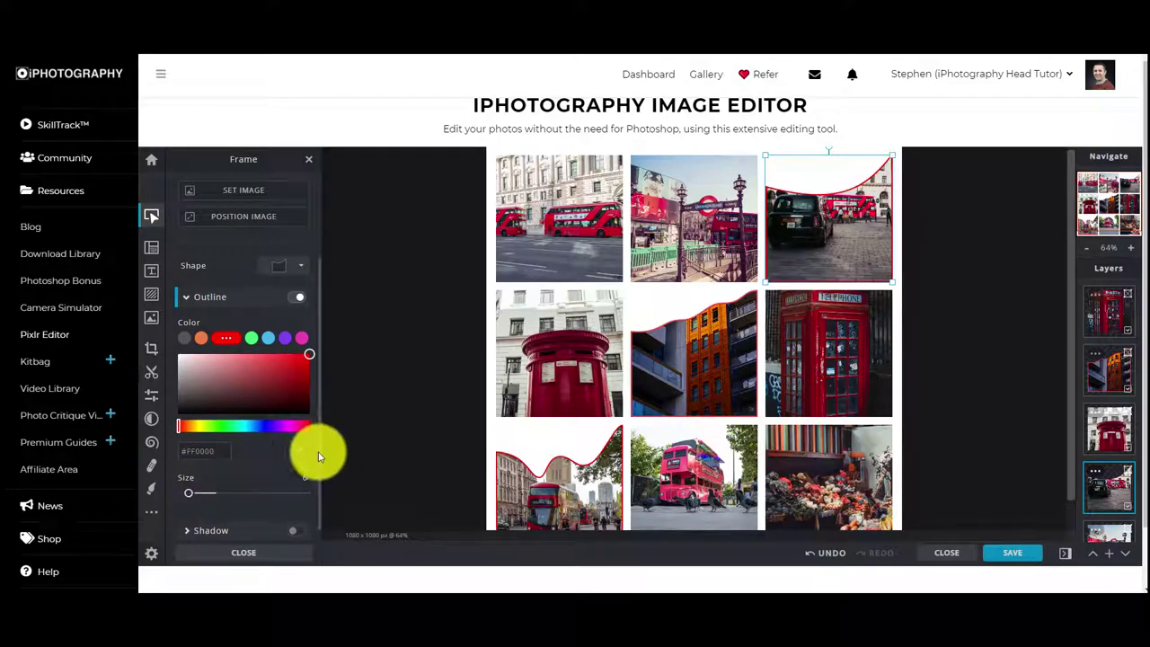
pyautogui.scroll(-1, 317, 456)
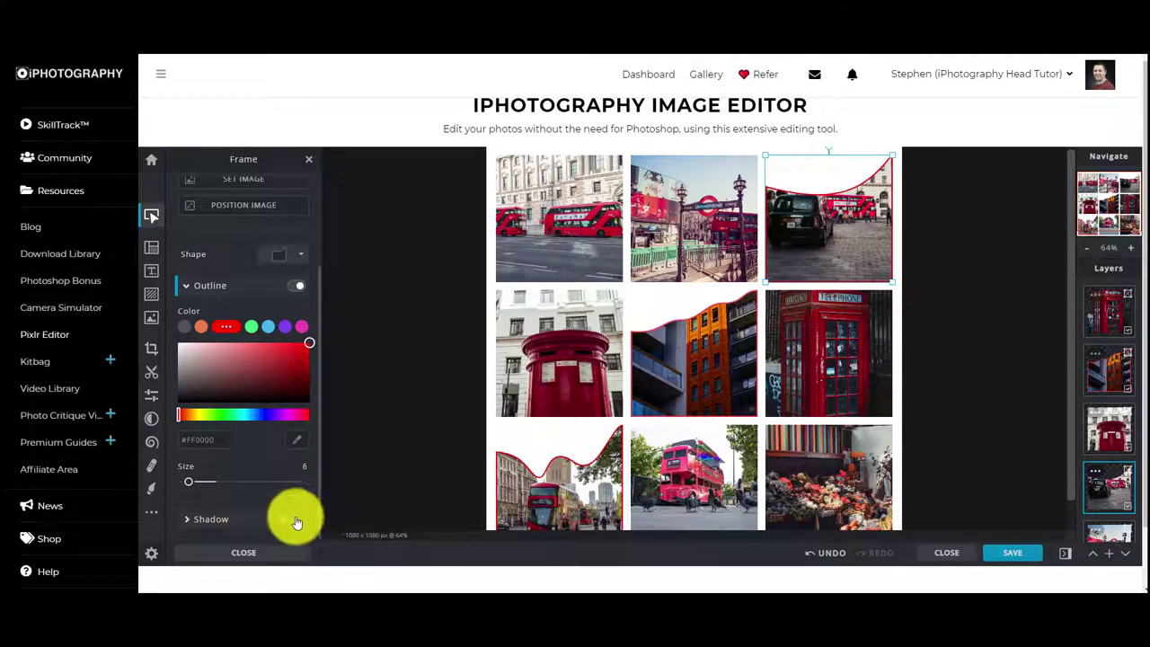
# Enable Shadow on the top-right taxi frame with Blur 20, Distance 17 and Direction 241.5
pyautogui.click(301, 521)
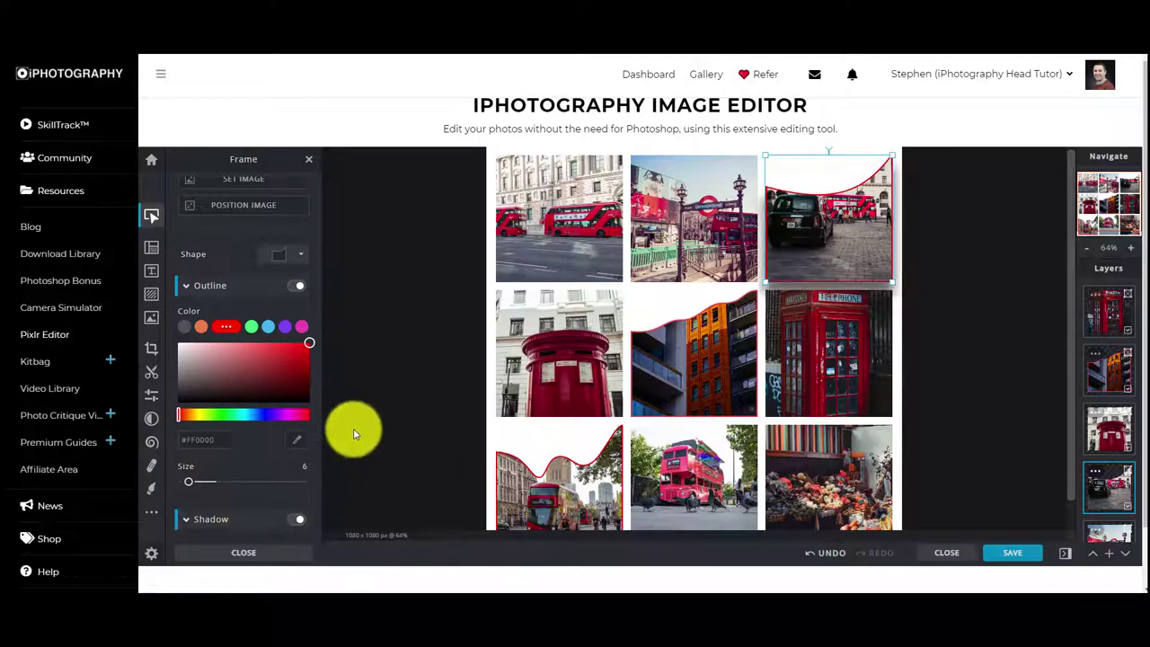
pyautogui.click(922, 292)
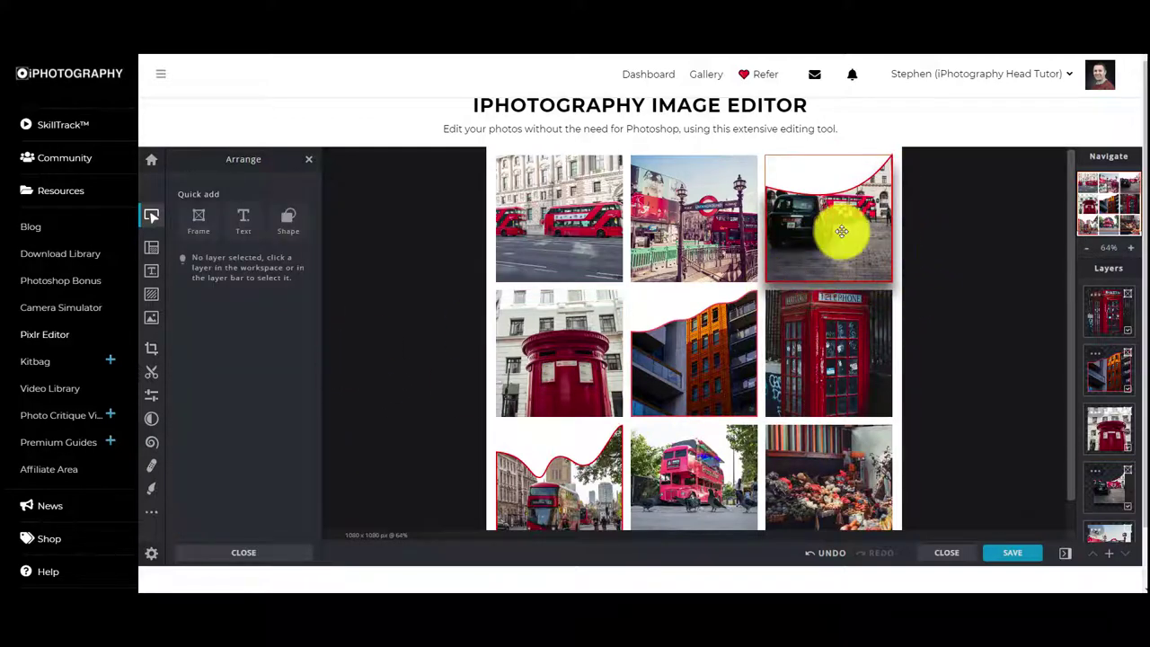
pyautogui.click(839, 225)
pyautogui.scroll(-3, 319, 360)
pyautogui.scroll(-2, 321, 449)
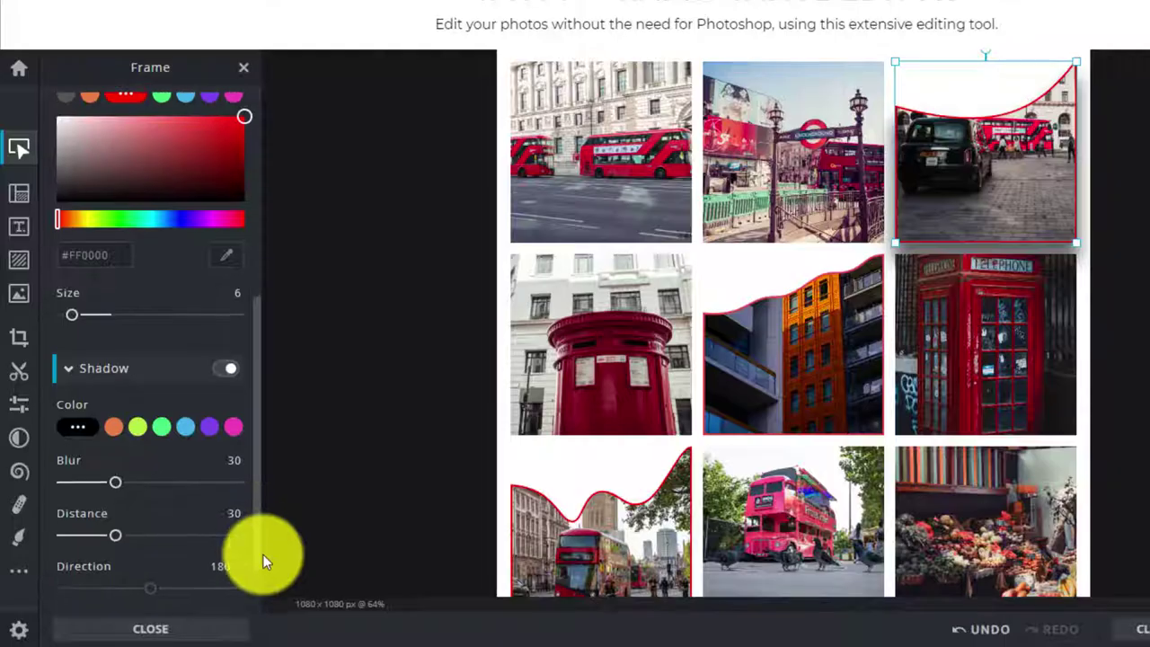
pyautogui.moveTo(118, 485)
pyautogui.mouseDown()
pyautogui.moveTo(149, 482)
pyautogui.moveTo(97, 483)
pyautogui.mouseUp()
pyautogui.moveTo(111, 533)
pyautogui.mouseDown()
pyautogui.moveTo(72, 533)
pyautogui.moveTo(157, 534)
pyautogui.moveTo(94, 535)
pyautogui.mouseUp()
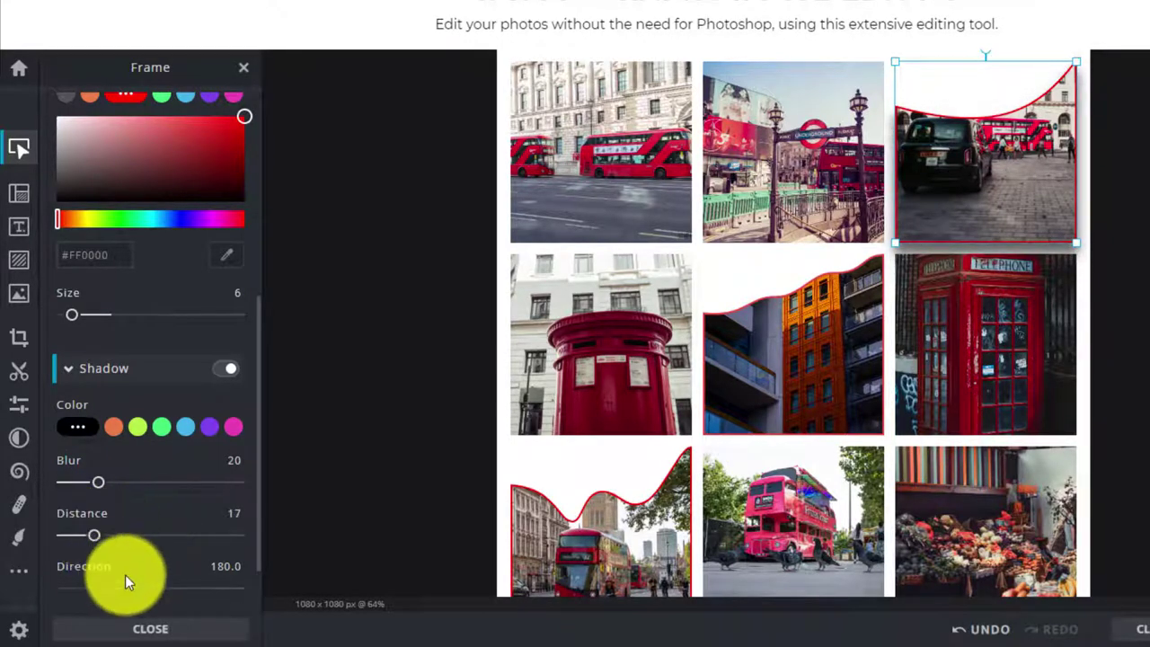
pyautogui.moveTo(155, 590); pyautogui.dragTo(181, 585)
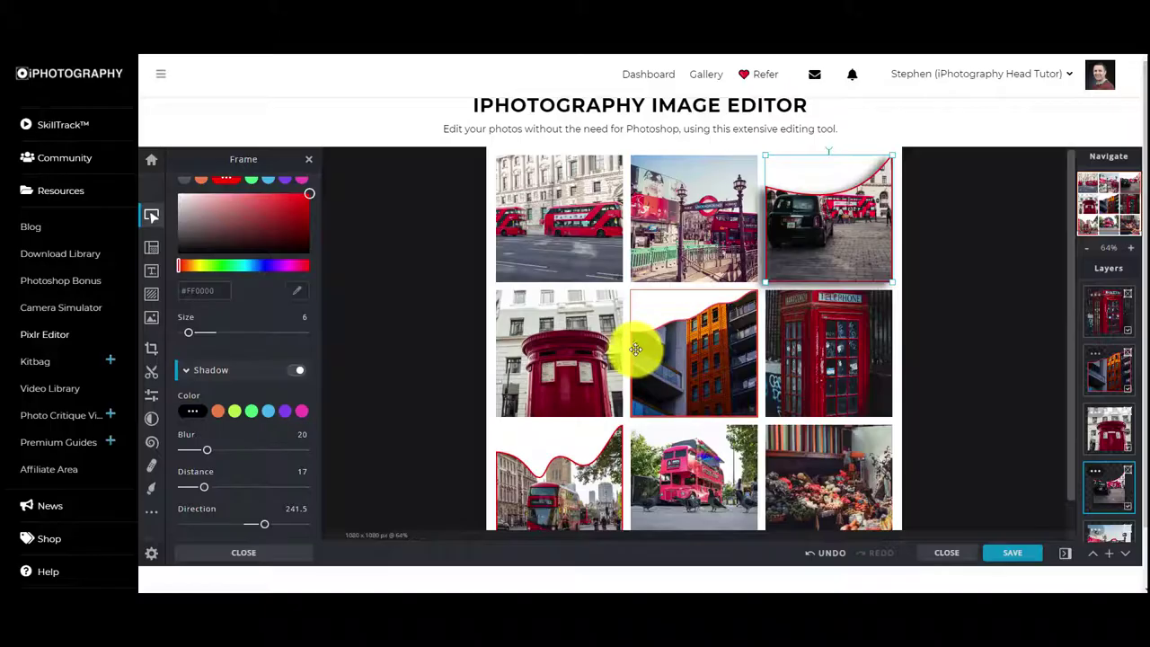
# Adjust the centre orange-building photo's shadow, lowering blur to 22 and rotating its direction
pyautogui.click(634, 349)
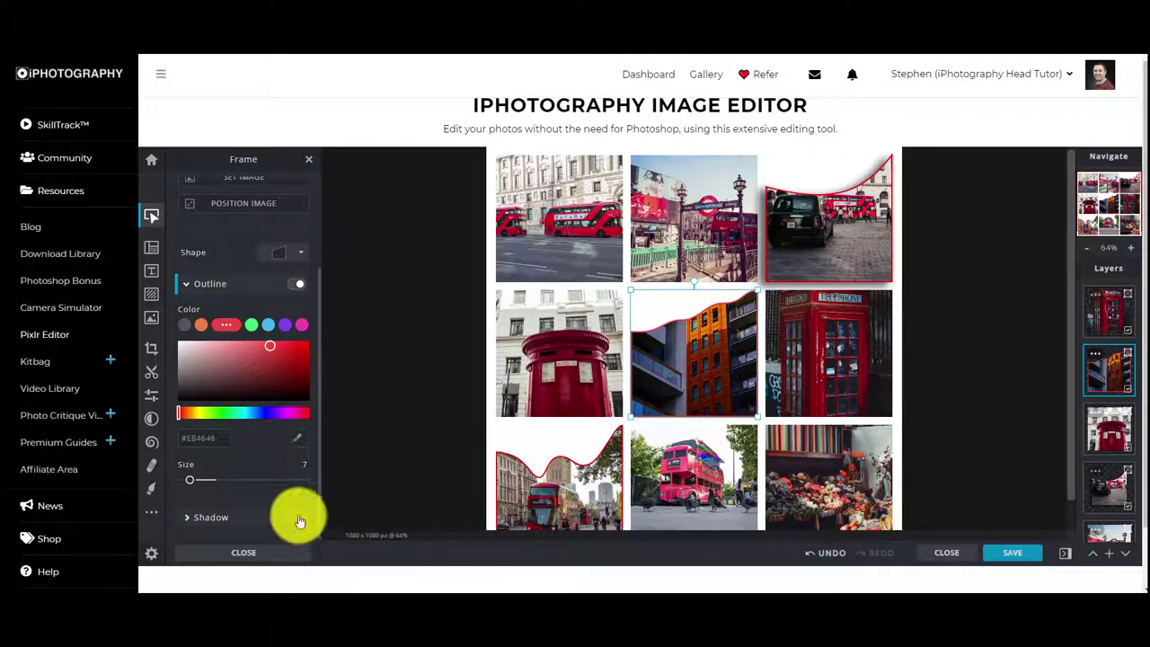
pyautogui.moveTo(318, 423); pyautogui.dragTo(296, 513)
pyautogui.click(215, 437)
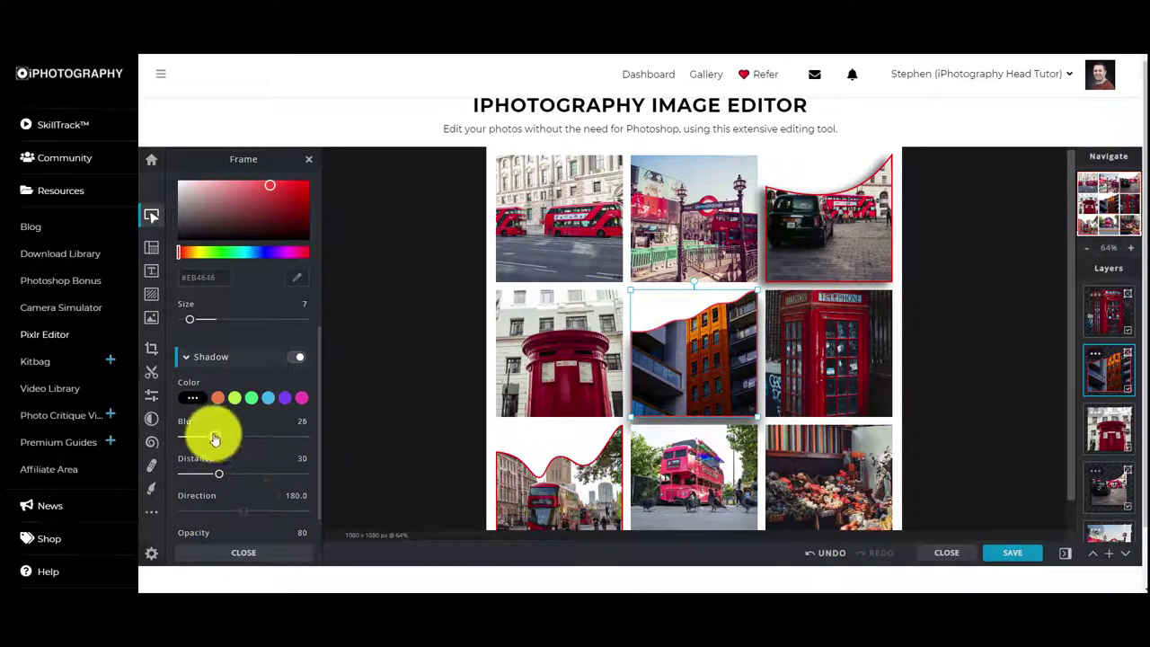
pyautogui.moveTo(214, 437); pyautogui.dragTo(209, 437)
pyautogui.moveTo(243, 511); pyautogui.dragTo(207, 510)
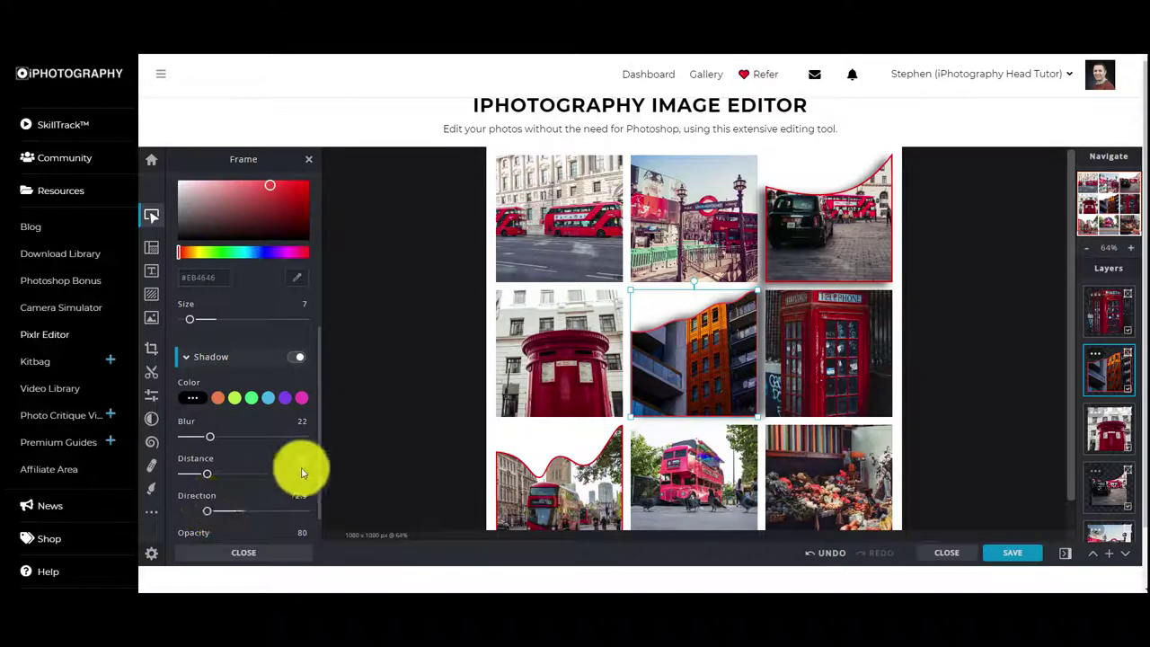
pyautogui.scroll(-1, 314, 485)
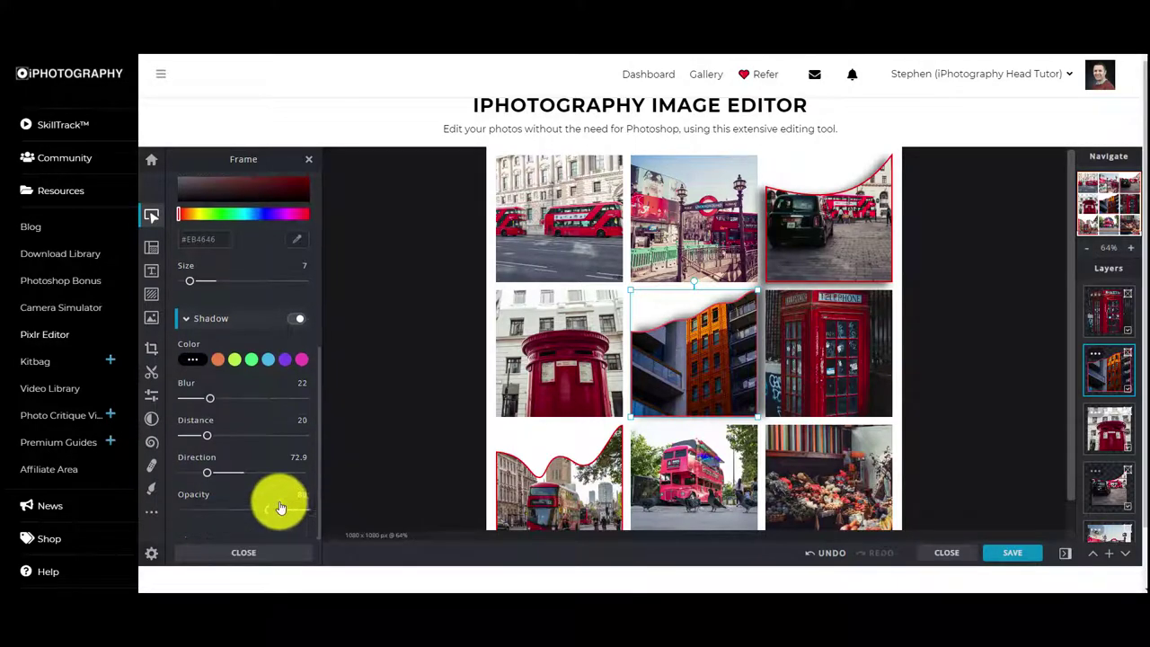
# Give the bottom-left bus photo a shadow with blur 27, distance 7 and direction 320.5
pyautogui.click(527, 467)
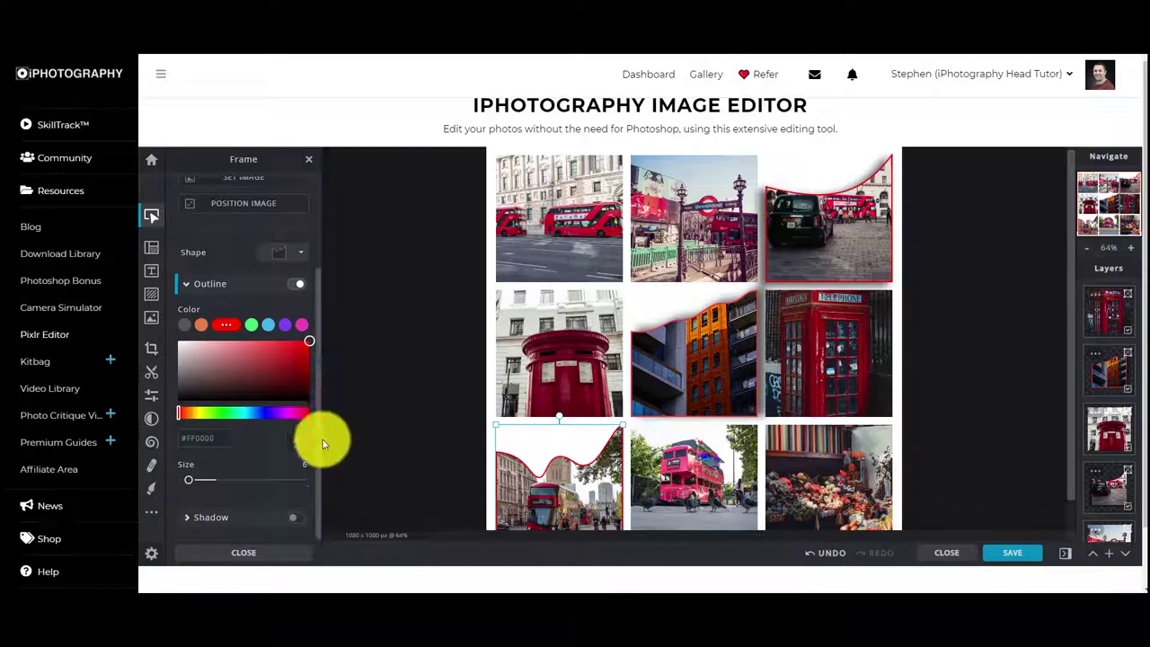
pyautogui.click(296, 518)
pyautogui.scroll(-5, 282, 467)
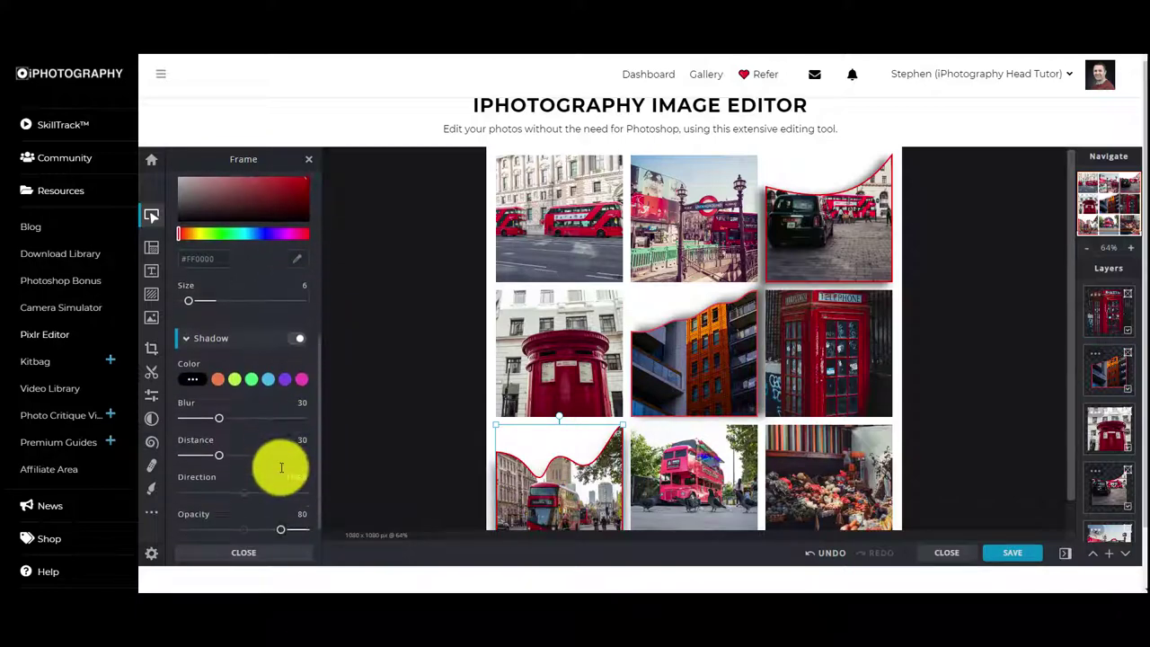
pyautogui.scroll(-1, 281, 467)
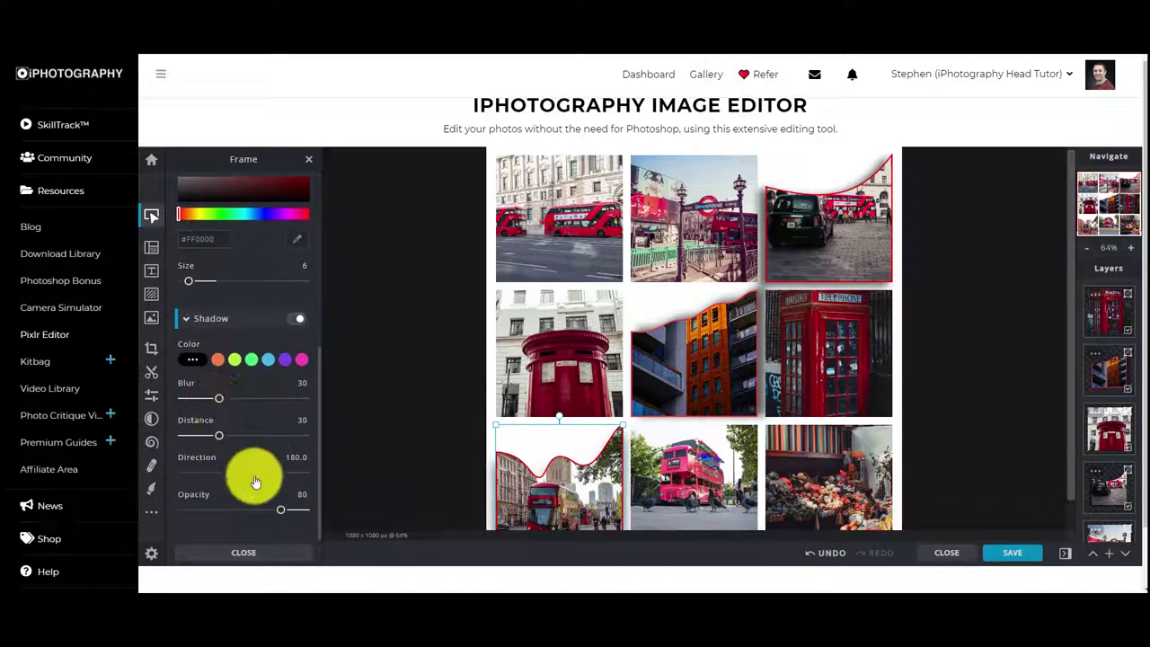
pyautogui.moveTo(246, 476); pyautogui.dragTo(232, 474)
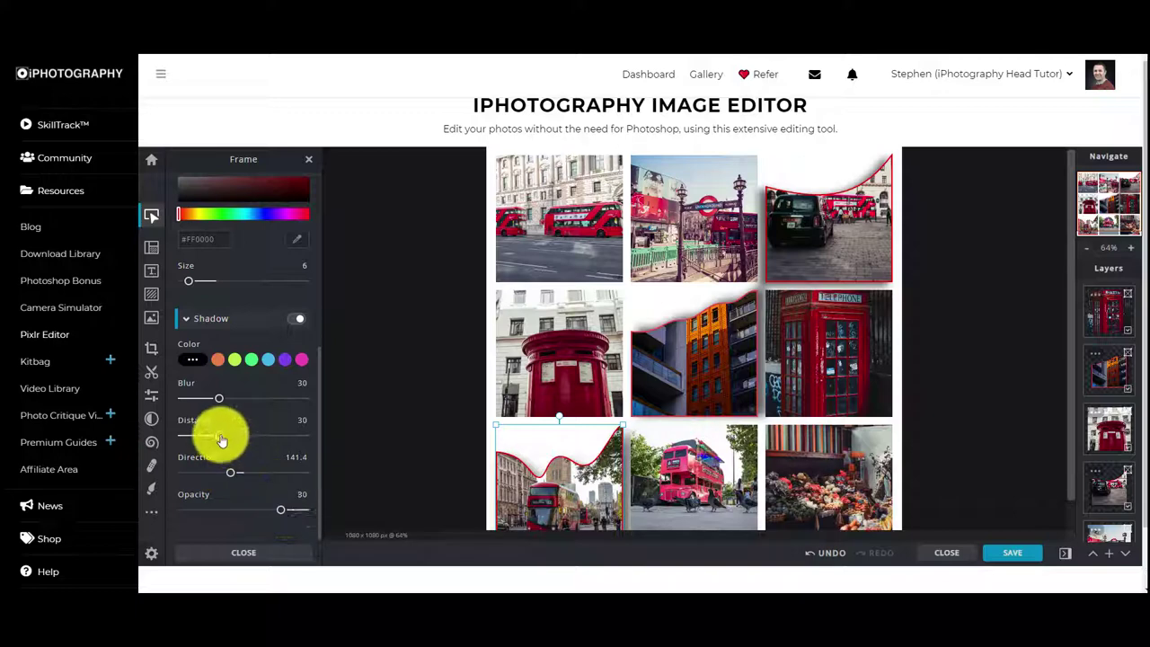
pyautogui.moveTo(216, 438); pyautogui.dragTo(287, 475)
pyautogui.moveTo(210, 436); pyautogui.dragTo(215, 402)
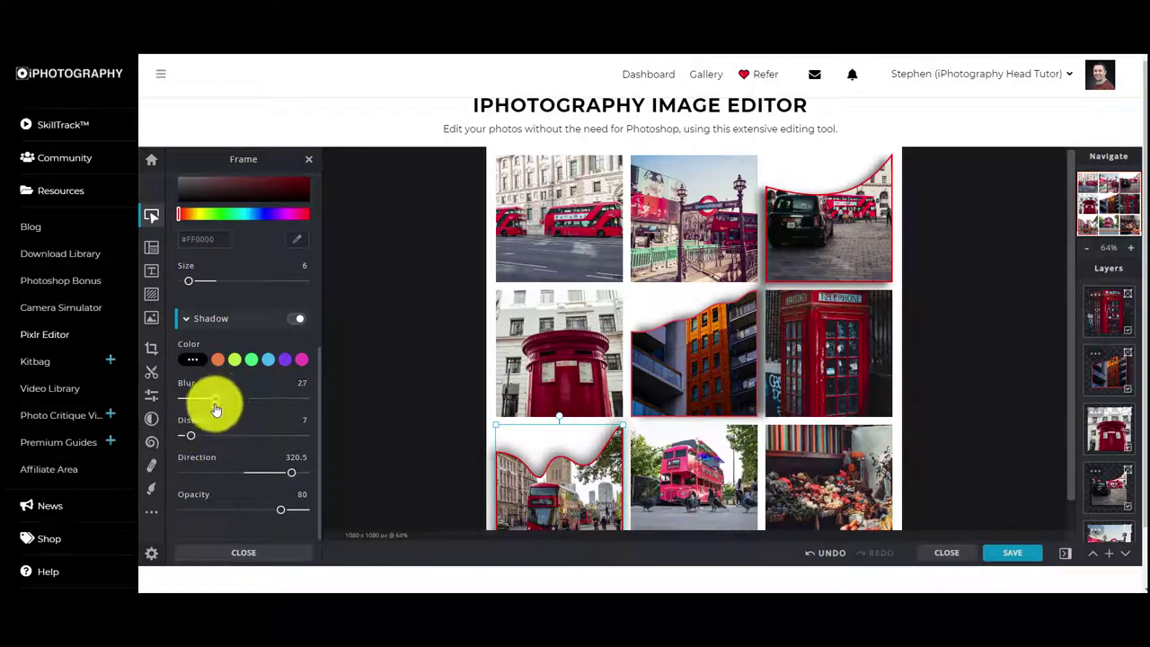
pyautogui.scroll(-2, 408, 429)
# Deselect the bus photo to view the whole nine-photo collage with its styled frames
pyautogui.click(425, 415)
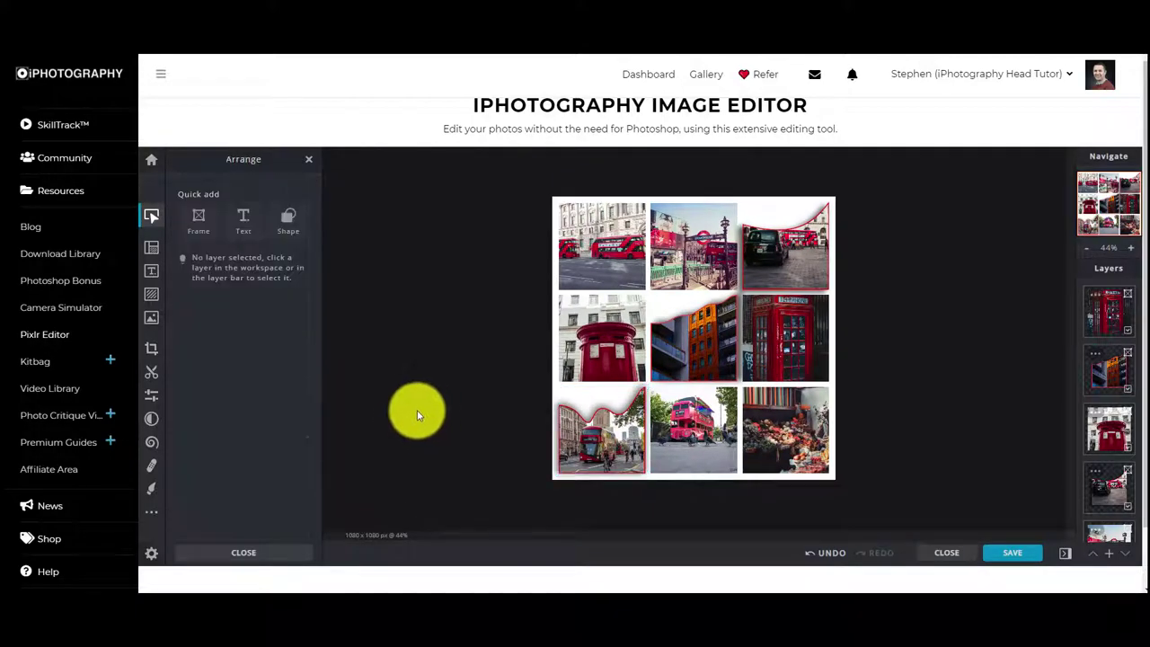